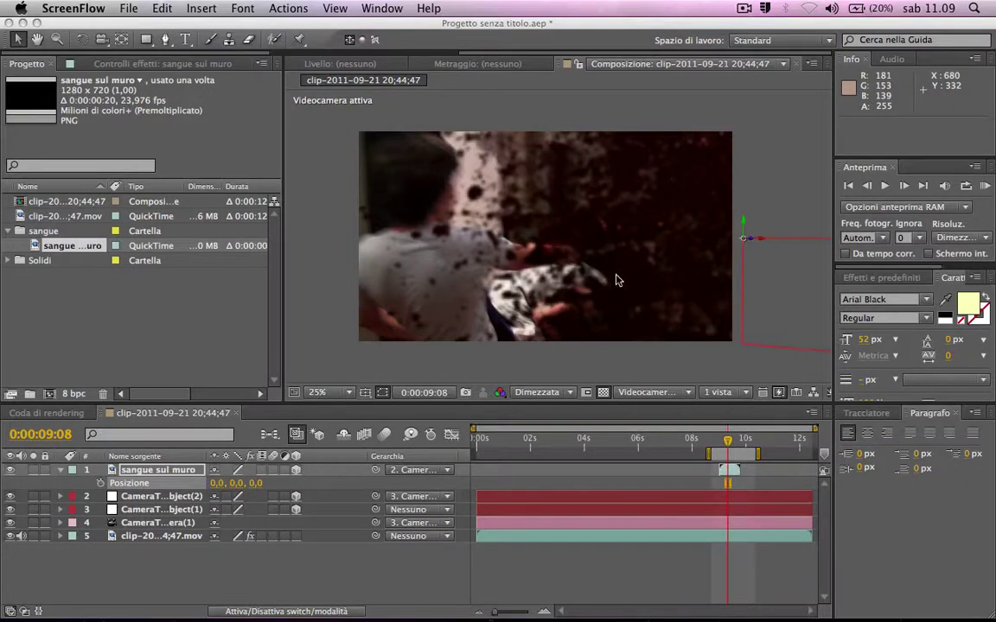
# Shrink the sangue sul muro blood splatter to about 14% scale.
pyautogui.click(729, 444)
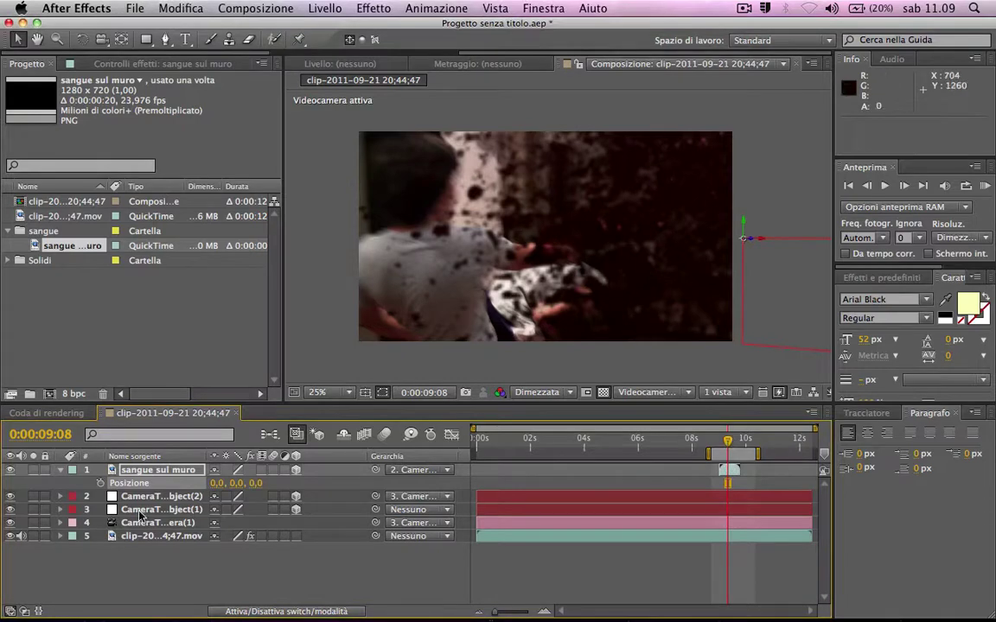
pyautogui.click(197, 474)
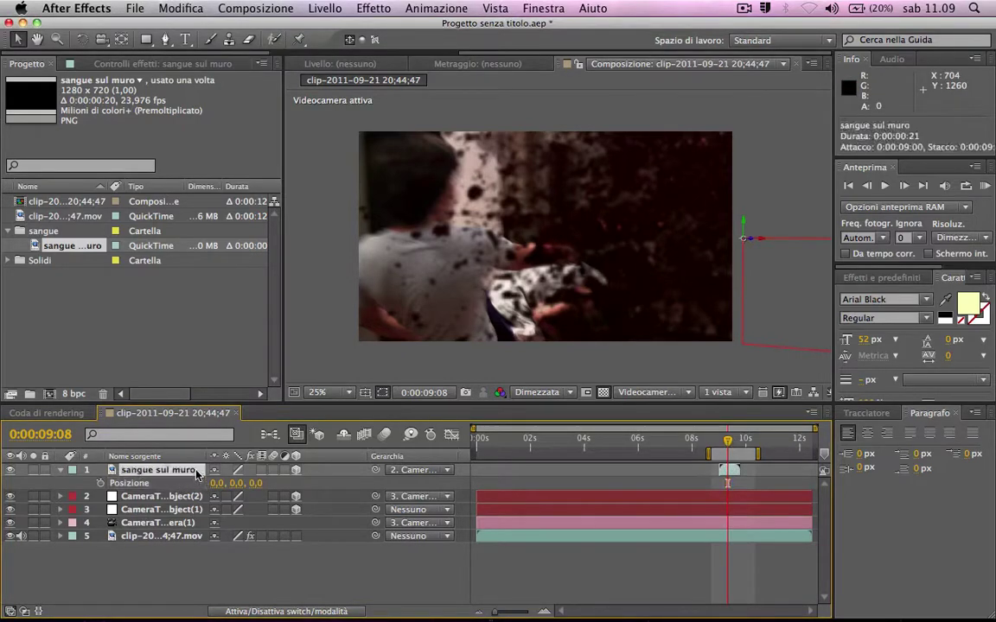
pyautogui.press('s')
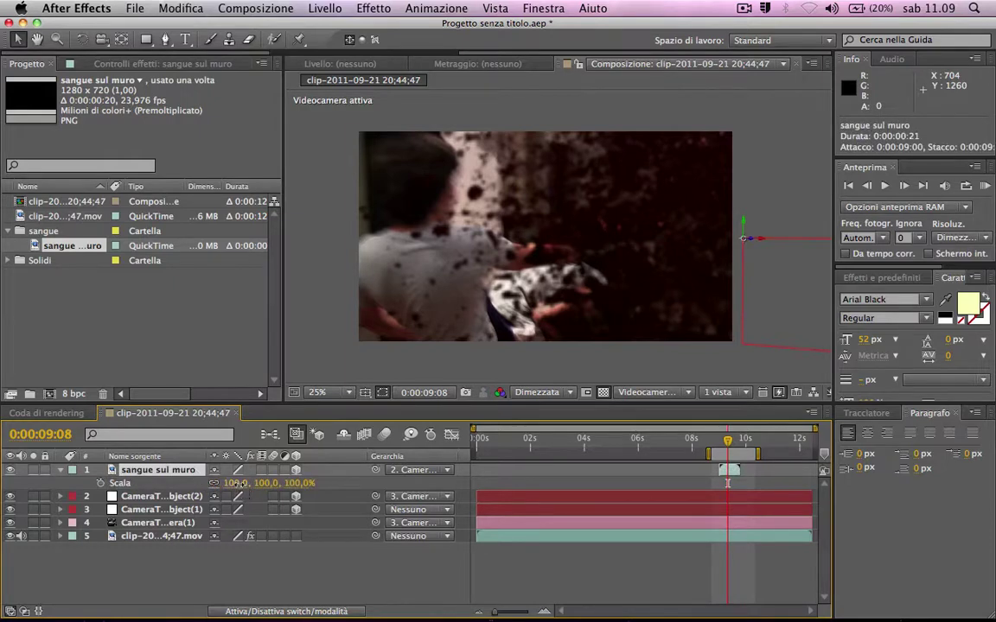
pyautogui.moveTo(238, 483); pyautogui.dragTo(181, 489)
pyautogui.click(178, 474)
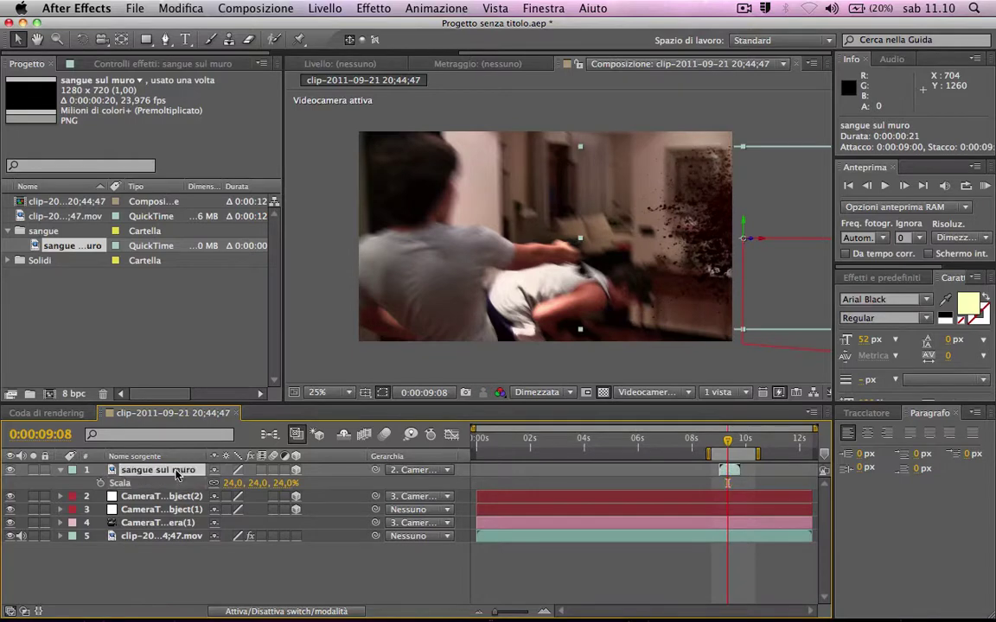
pyautogui.press('s')
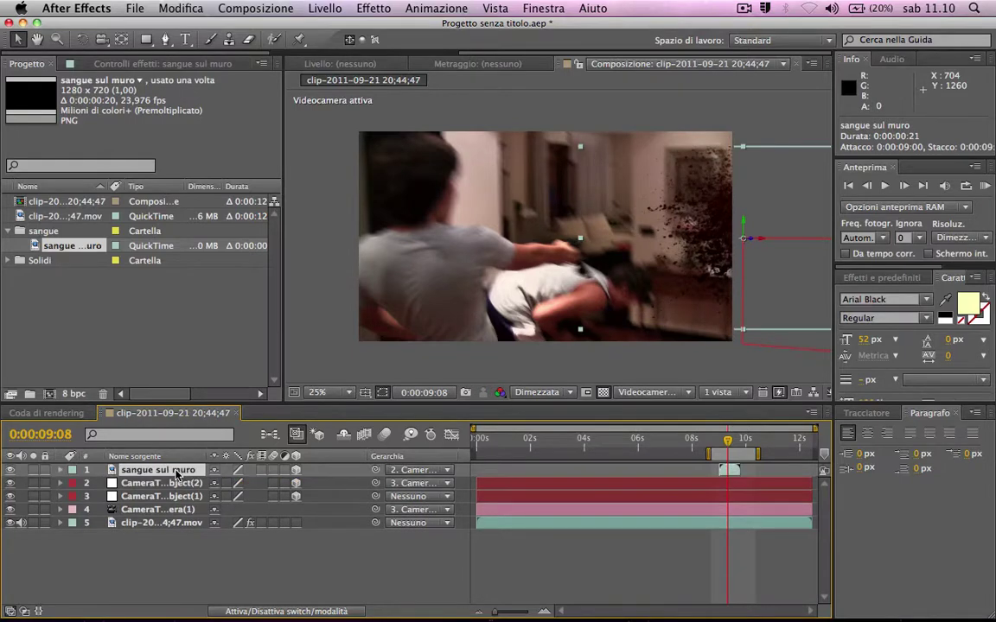
pyautogui.press('s')
pyautogui.moveTo(267, 482); pyautogui.dragTo(228, 483)
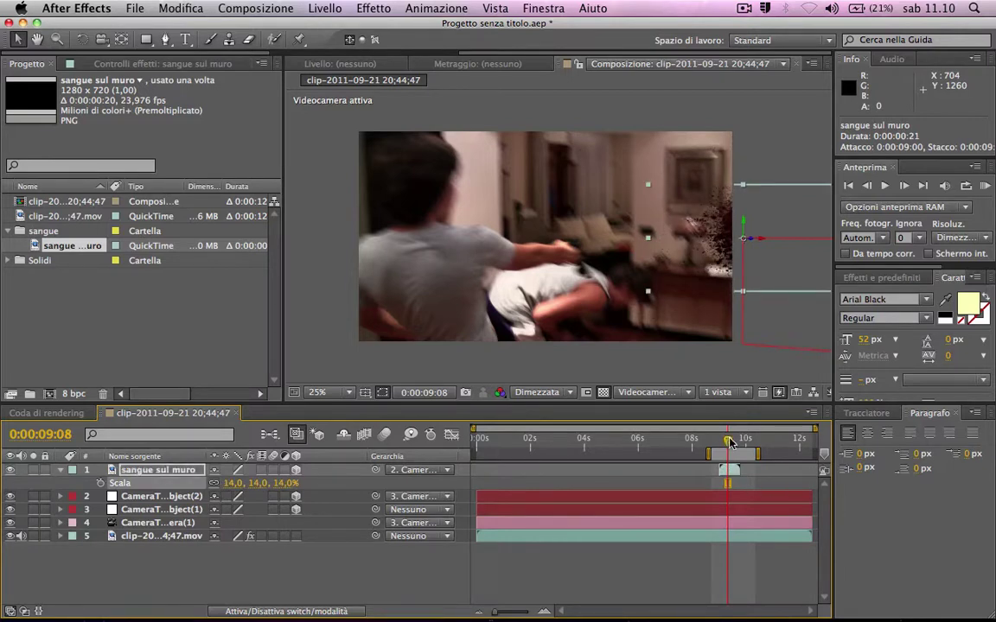
# Move the splatter high on the wall near the dark doorway, trimming its scale to 9%.
pyautogui.moveTo(730, 443); pyautogui.dragTo(746, 443)
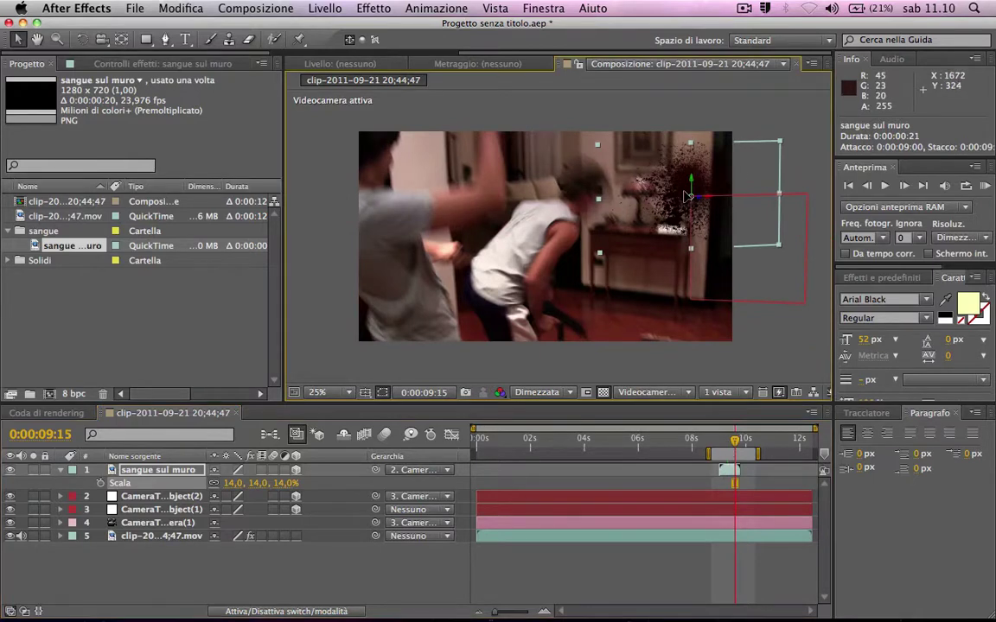
pyautogui.moveTo(694, 202)
pyautogui.mouseDown()
pyautogui.moveTo(685, 162)
pyautogui.moveTo(705, 147)
pyautogui.mouseUp()
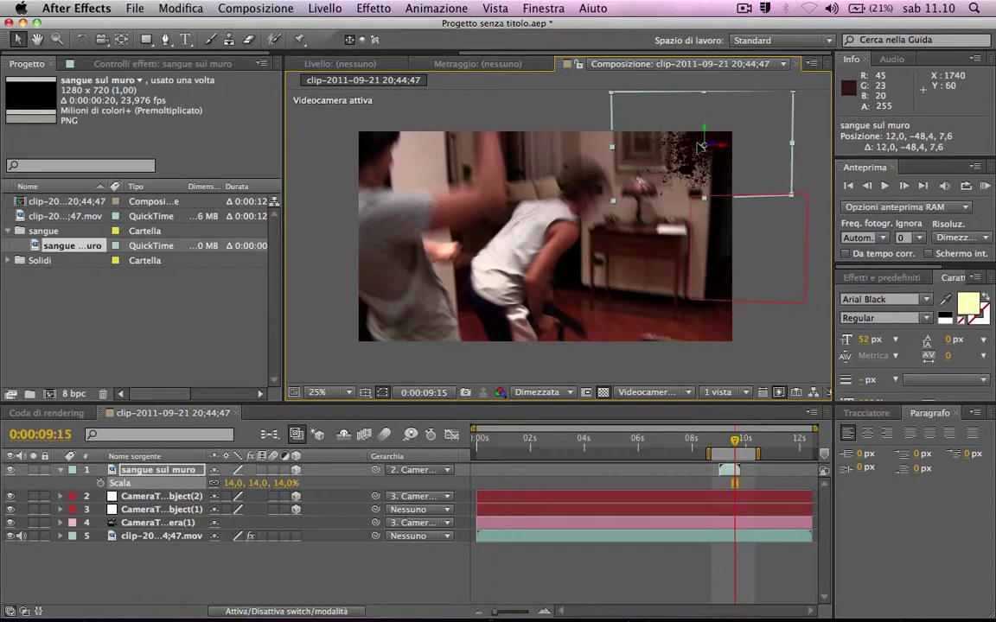
pyautogui.moveTo(704, 147); pyautogui.dragTo(701, 147)
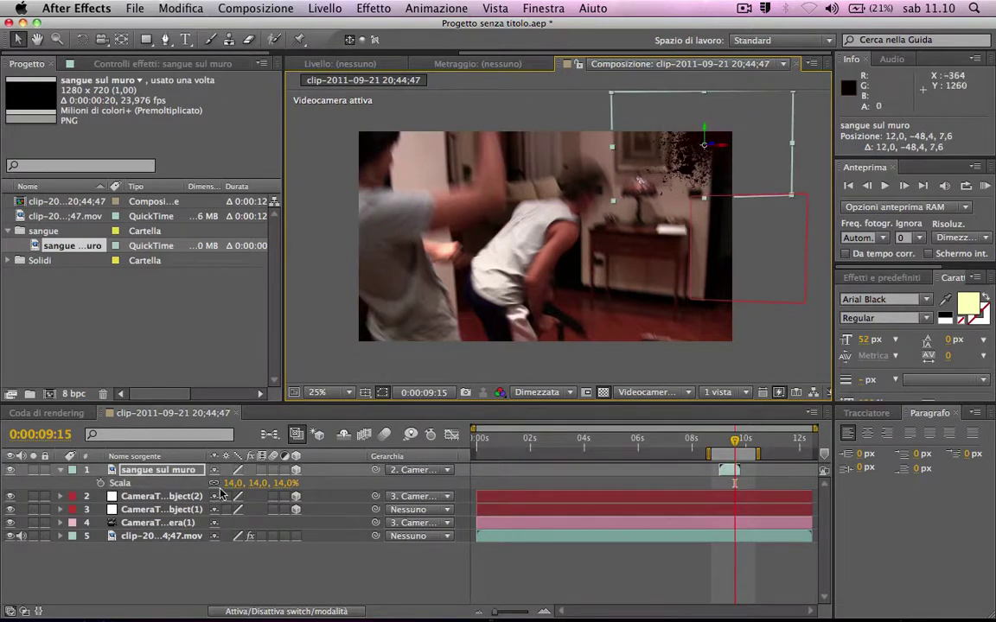
pyautogui.moveTo(238, 483); pyautogui.dragTo(225, 483)
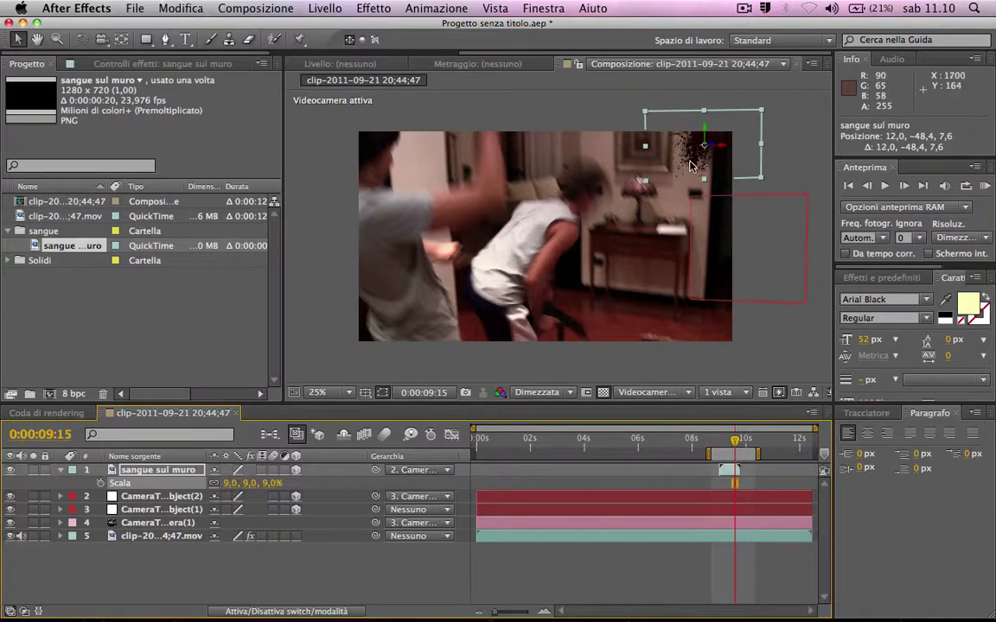
pyautogui.moveTo(692, 166); pyautogui.dragTo(683, 169)
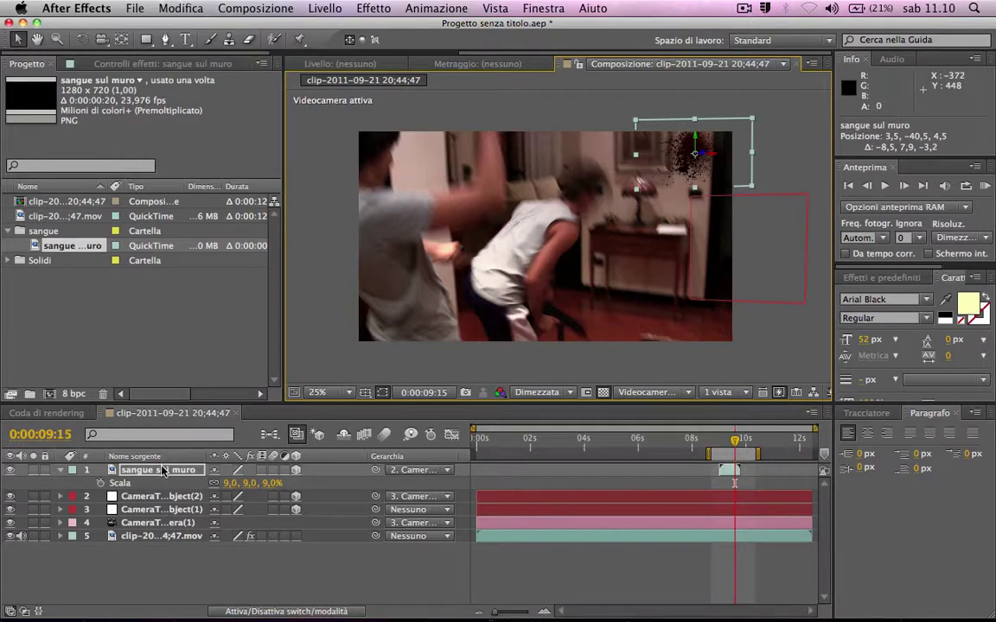
pyautogui.press('r')
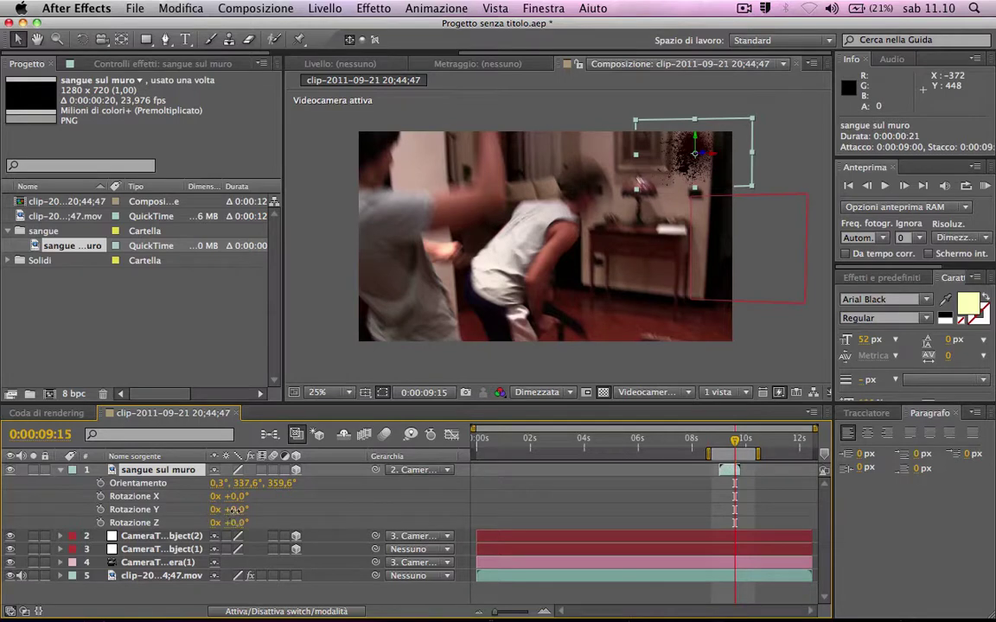
# Set the sangue sul muro layer's Y Rotation to +25° to match the wall's perspective.
pyautogui.moveTo(235, 510); pyautogui.dragTo(260, 512)
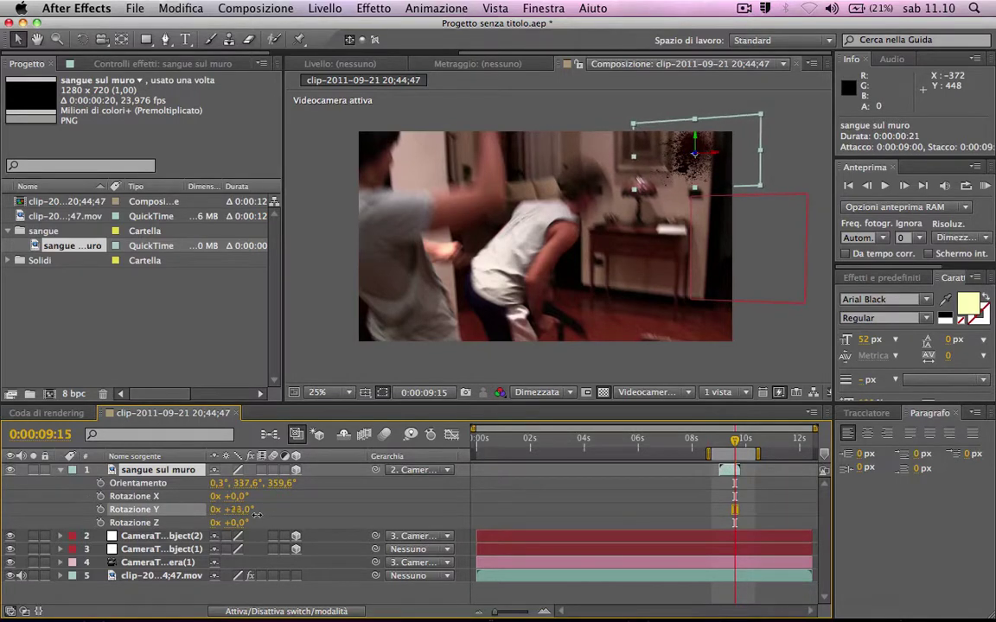
pyautogui.moveTo(257, 515); pyautogui.dragTo(255, 512)
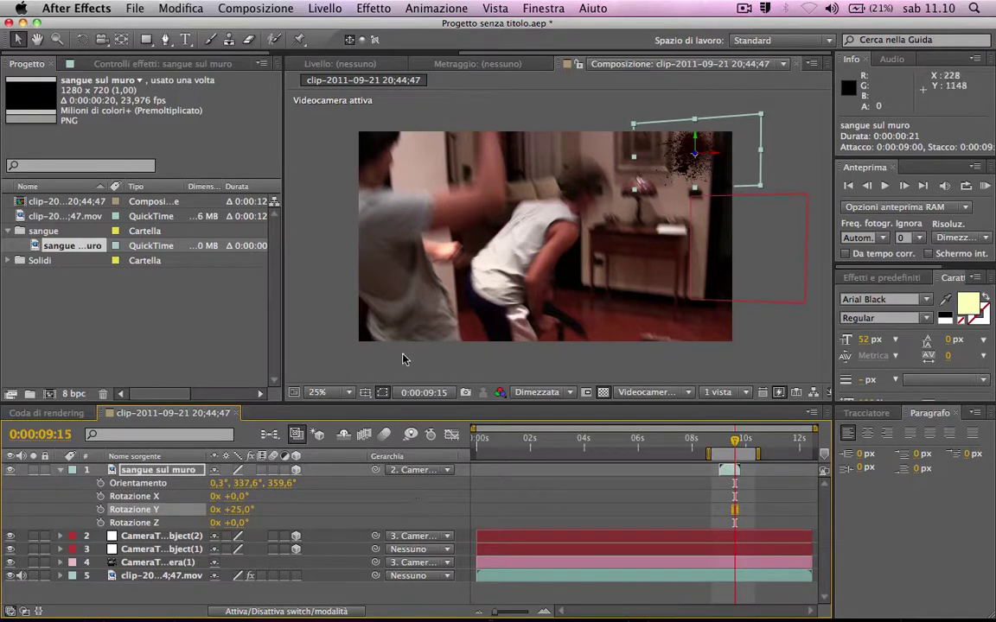
pyautogui.click(402, 382)
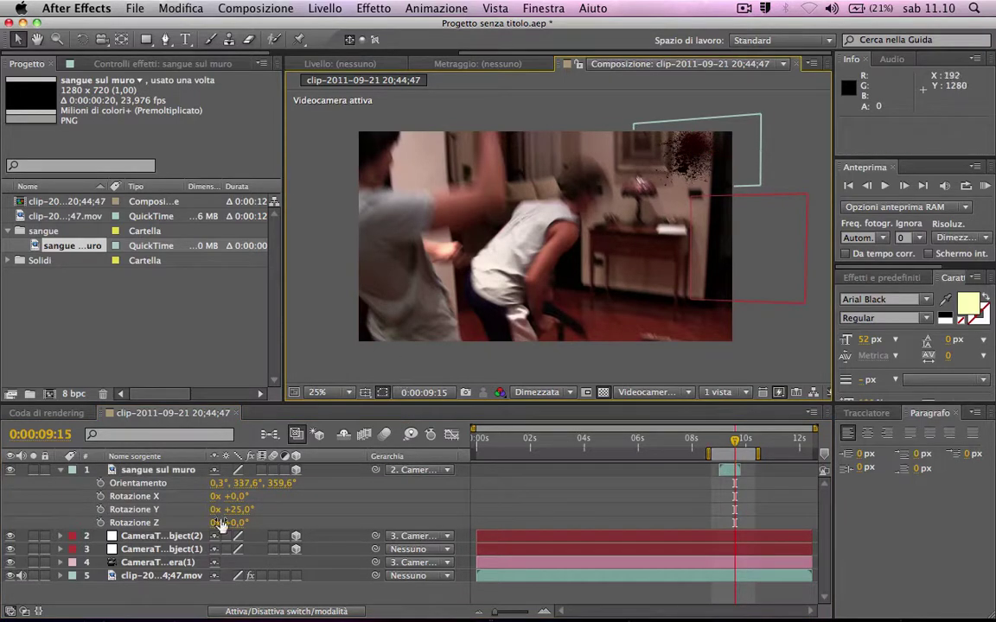
pyautogui.click(132, 471)
# Push the splatter deeper in Z and settle it on the wall at 7.2, -48.1, 148.2.
pyautogui.press('p')
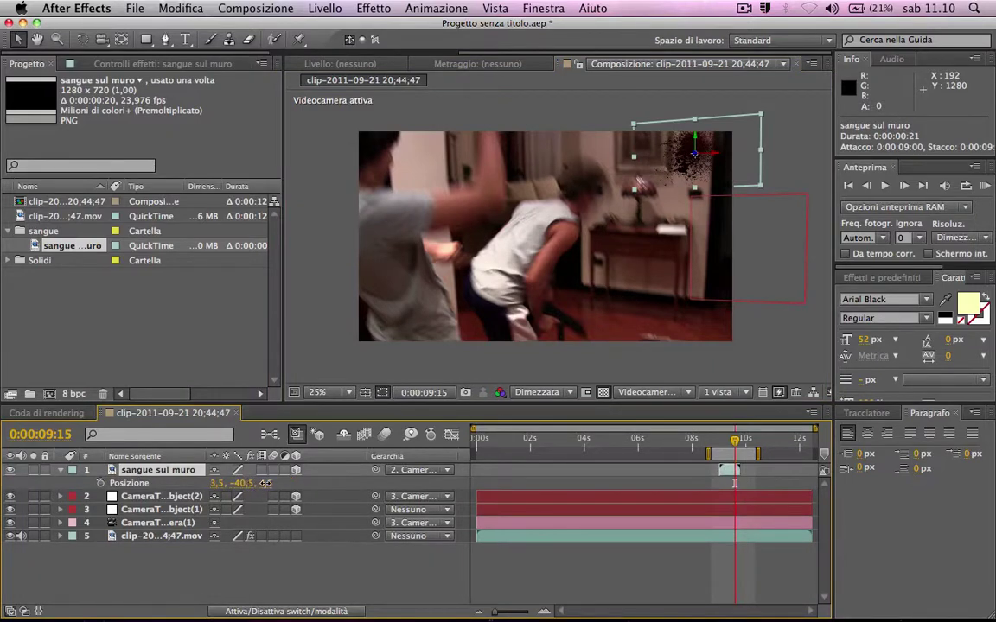
pyautogui.moveTo(265, 484); pyautogui.dragTo(383, 486)
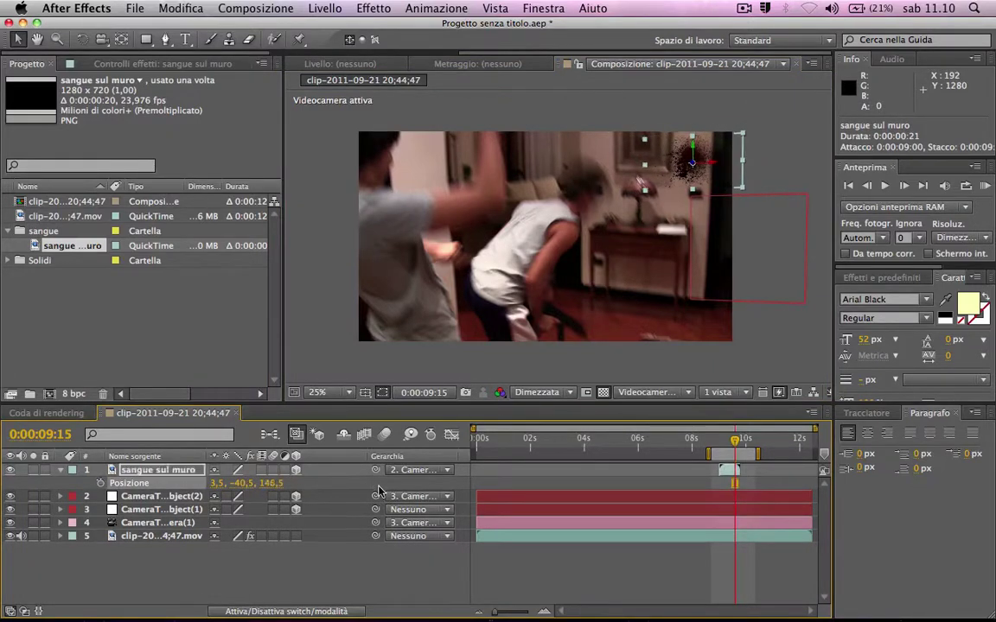
pyautogui.moveTo(697, 153); pyautogui.dragTo(699, 145)
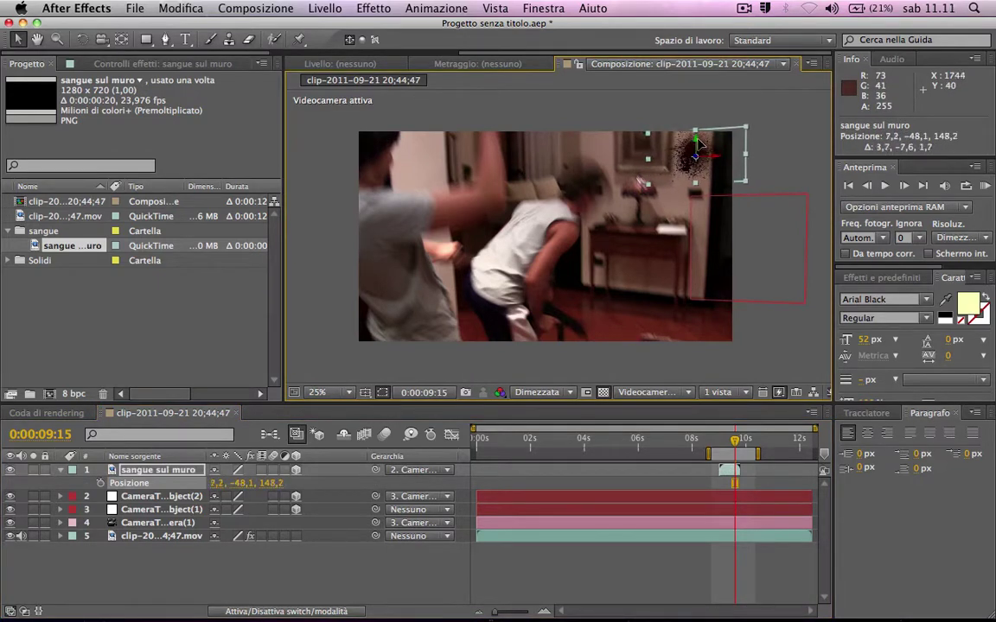
pyautogui.click(772, 364)
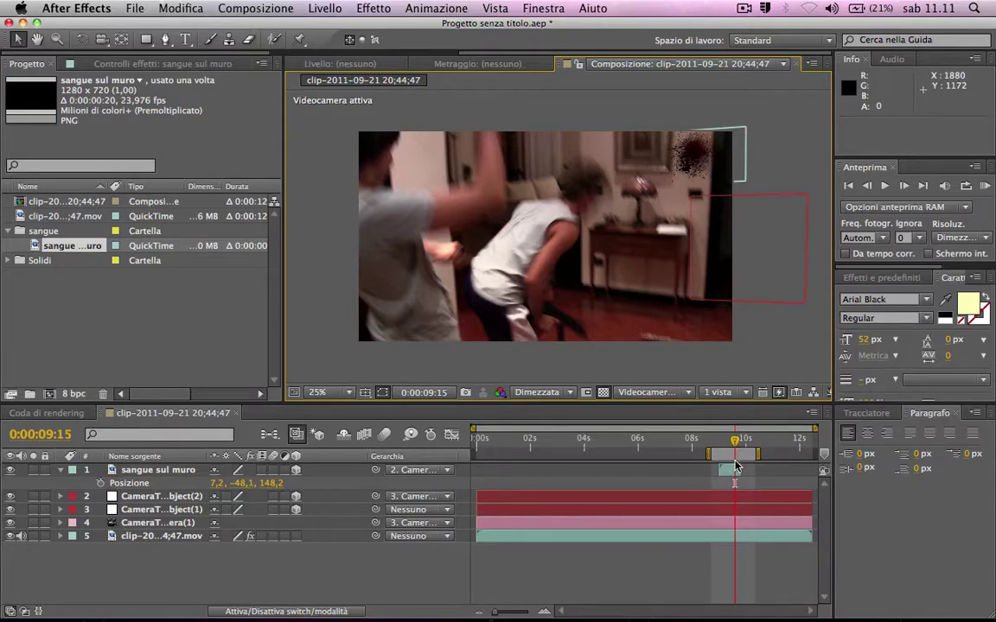
# Shift the blood layer to start at 0:00:09:08 and scrub nearby frames to check its timing.
pyautogui.moveTo(726, 474)
pyautogui.mouseDown()
pyautogui.moveTo(742, 474)
pyautogui.moveTo(733, 474)
pyautogui.mouseUp()
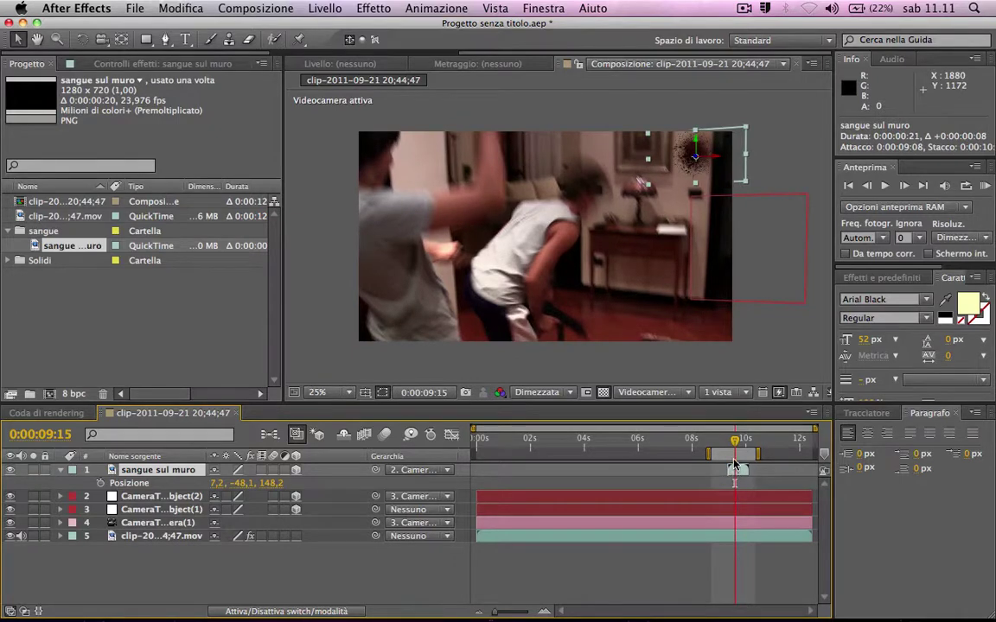
pyautogui.moveTo(736, 444)
pyautogui.mouseDown()
pyautogui.moveTo(751, 445)
pyautogui.moveTo(741, 445)
pyautogui.mouseUp()
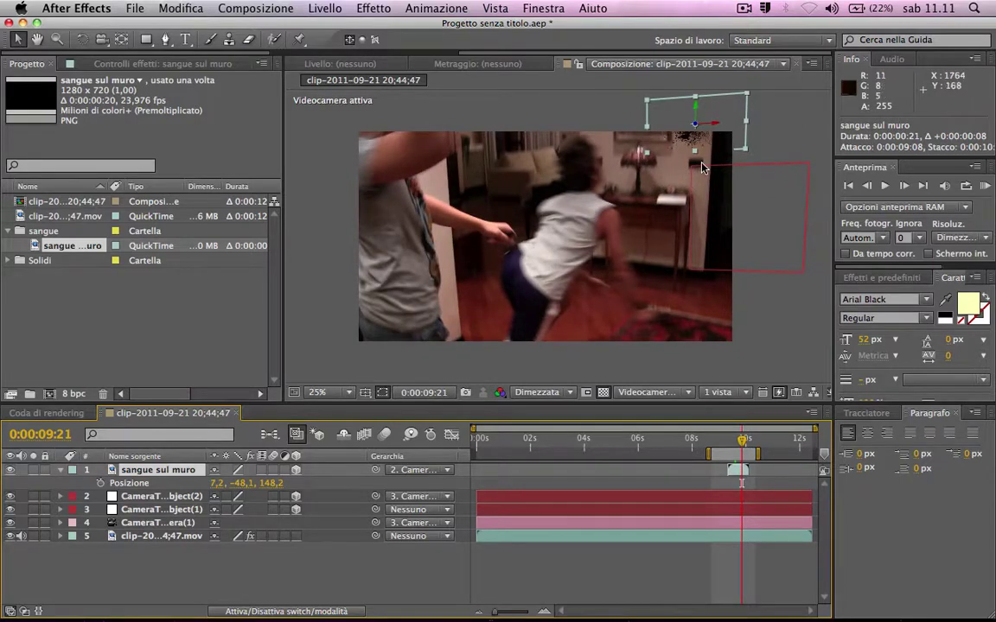
pyautogui.moveTo(745, 444); pyautogui.dragTo(745, 444)
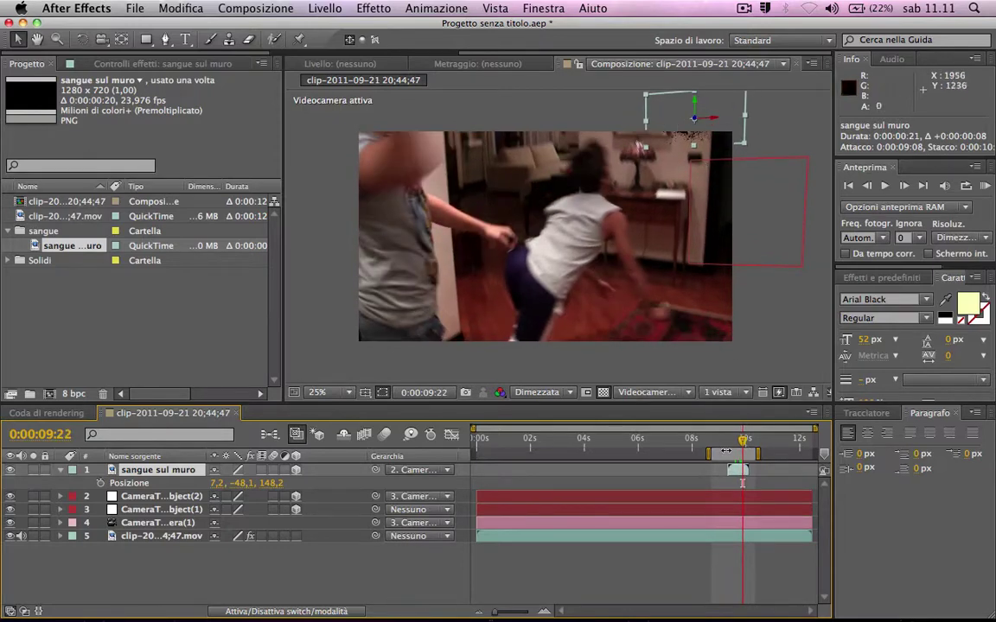
pyautogui.moveTo(742, 444)
pyautogui.mouseDown()
pyautogui.moveTo(724, 447)
pyautogui.moveTo(735, 447)
pyautogui.mouseUp()
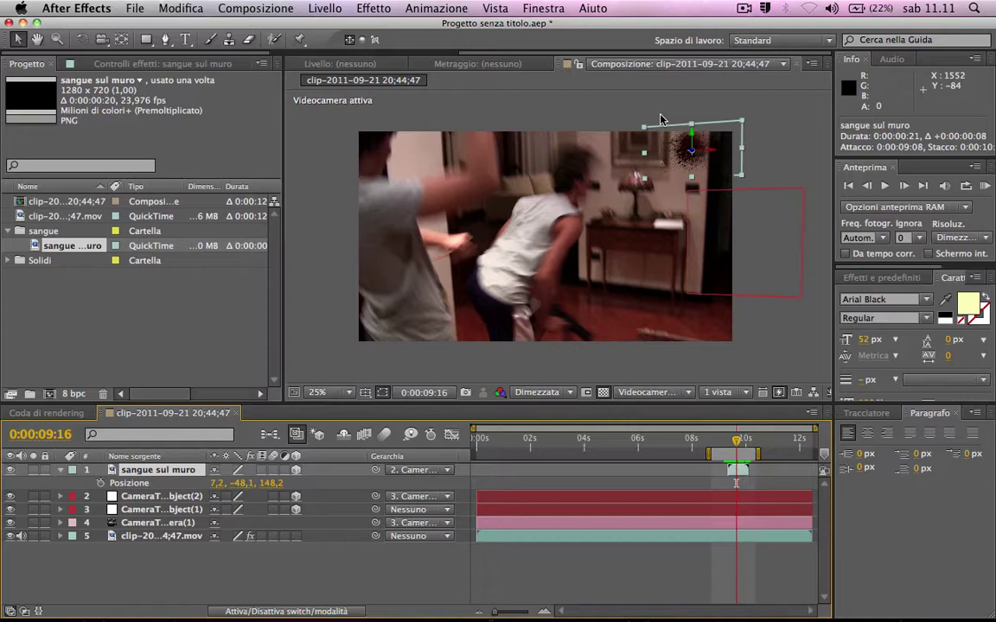
# Add a Curves effect to the blood splatter and lift the RGB curve to brighten it.
pyautogui.click(364, 9)
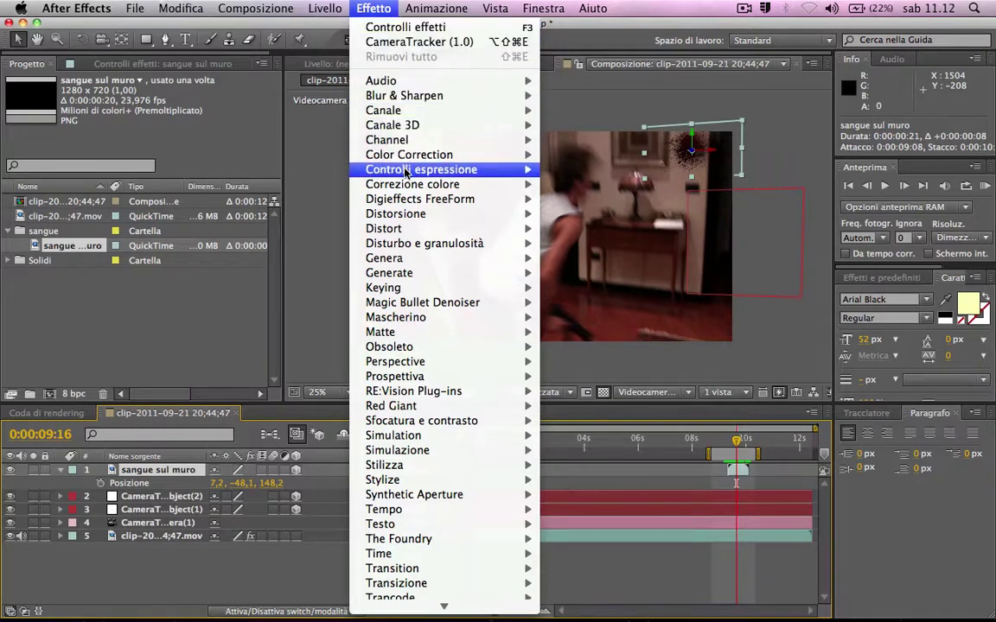
pyautogui.moveTo(405, 192)
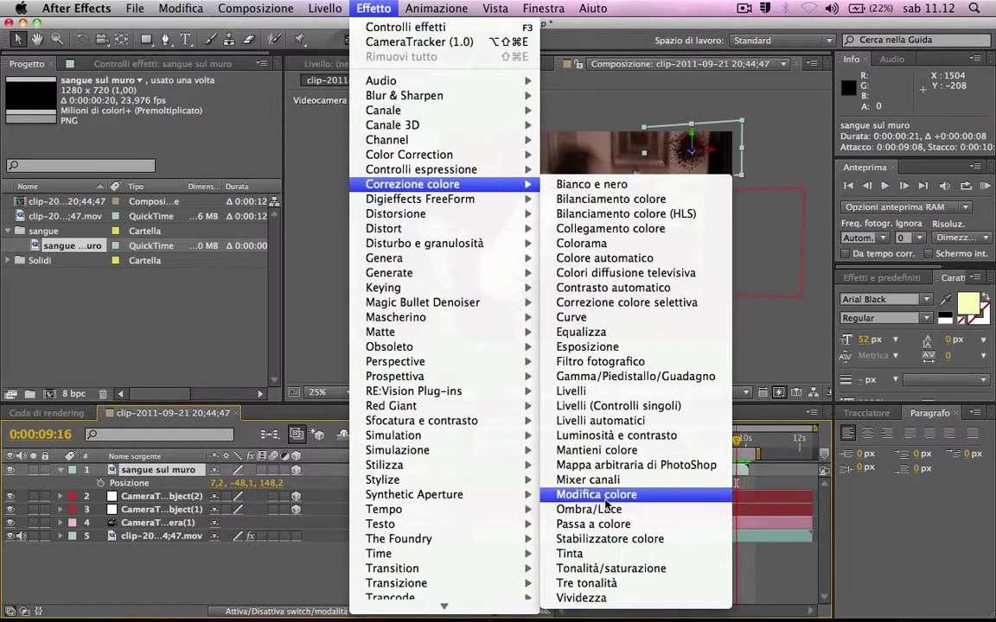
pyautogui.click(596, 319)
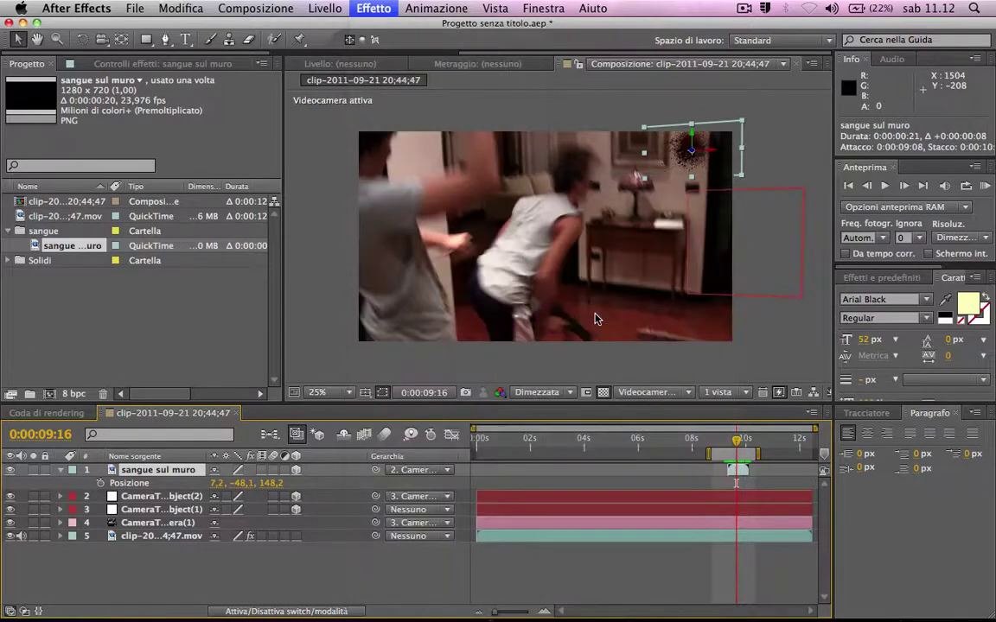
pyautogui.moveTo(110, 215)
pyautogui.mouseDown()
pyautogui.moveTo(88, 193)
pyautogui.moveTo(103, 163)
pyautogui.moveTo(102, 173)
pyautogui.mouseUp()
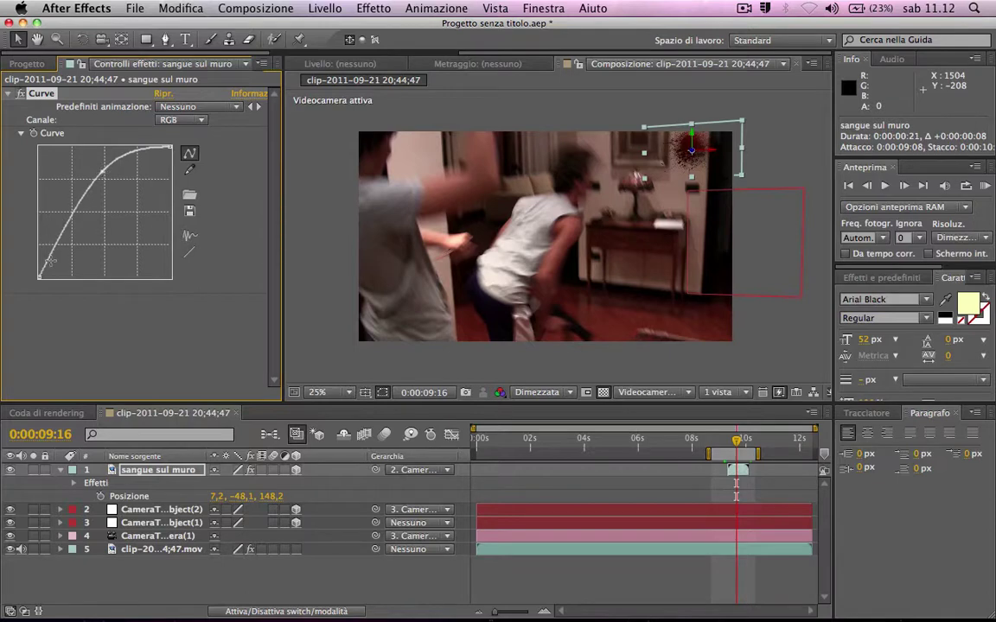
pyautogui.moveTo(47, 260); pyautogui.dragTo(48, 249)
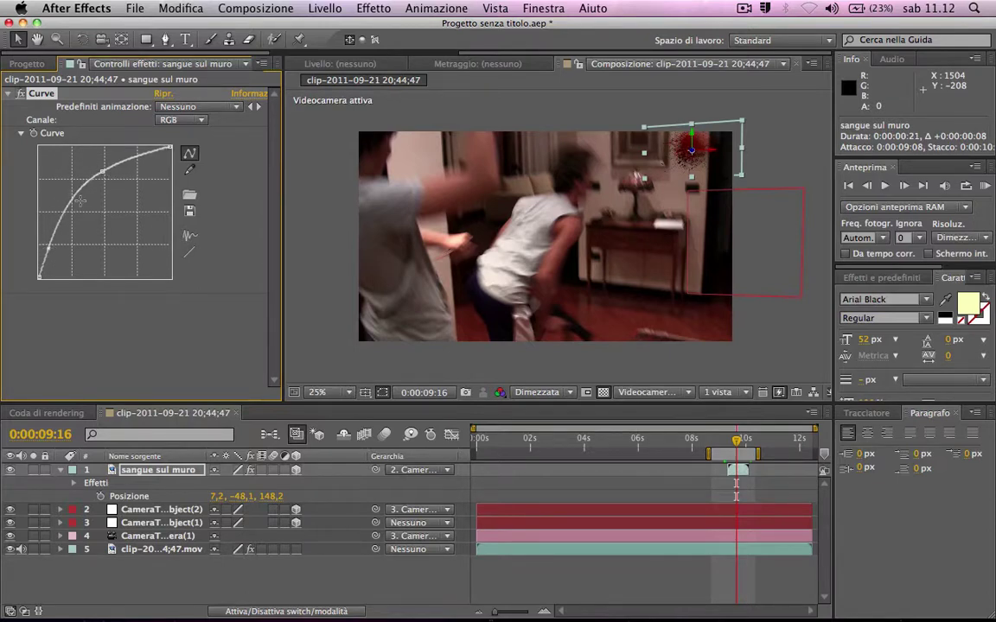
pyautogui.moveTo(79, 181); pyautogui.dragTo(81, 187)
# Switch Curves to the Red channel and reshape the red curve so the blood reads redder.
pyautogui.click(182, 120)
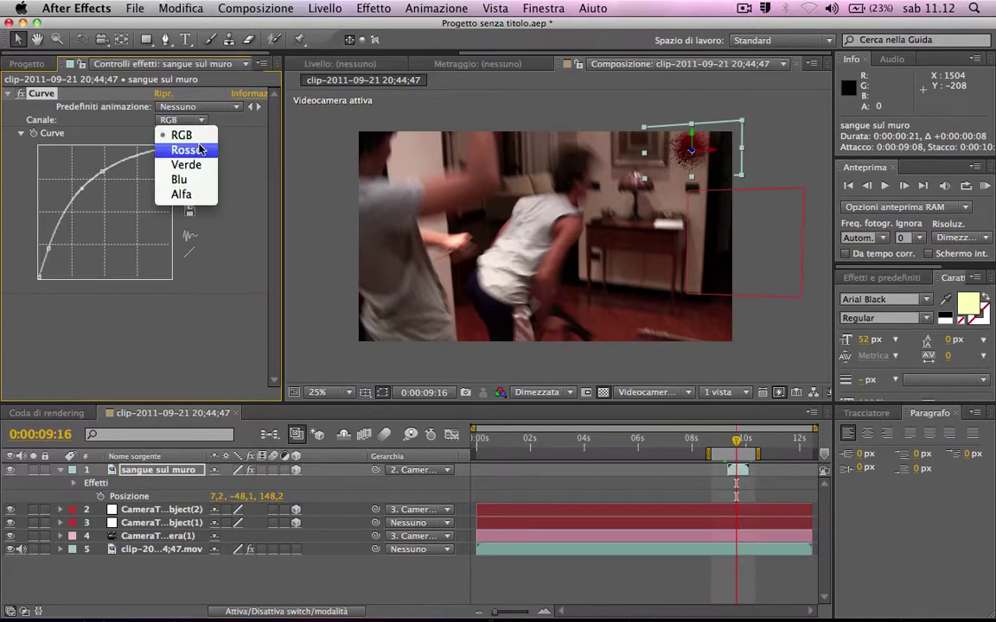
pyautogui.press('Escape')
pyautogui.moveTo(104, 212); pyautogui.dragTo(110, 217)
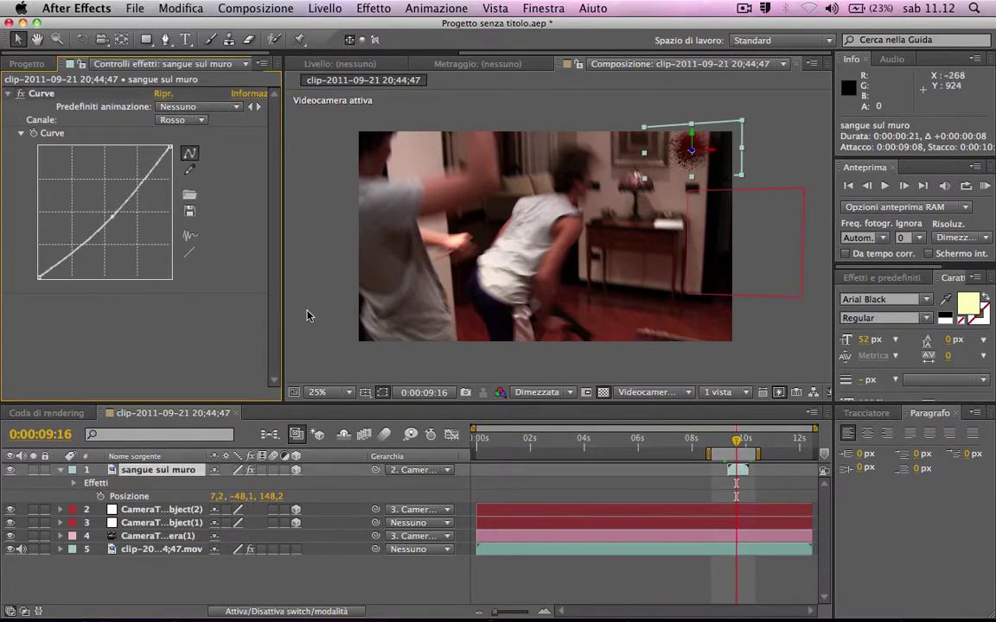
pyautogui.click(308, 337)
pyautogui.click(59, 471)
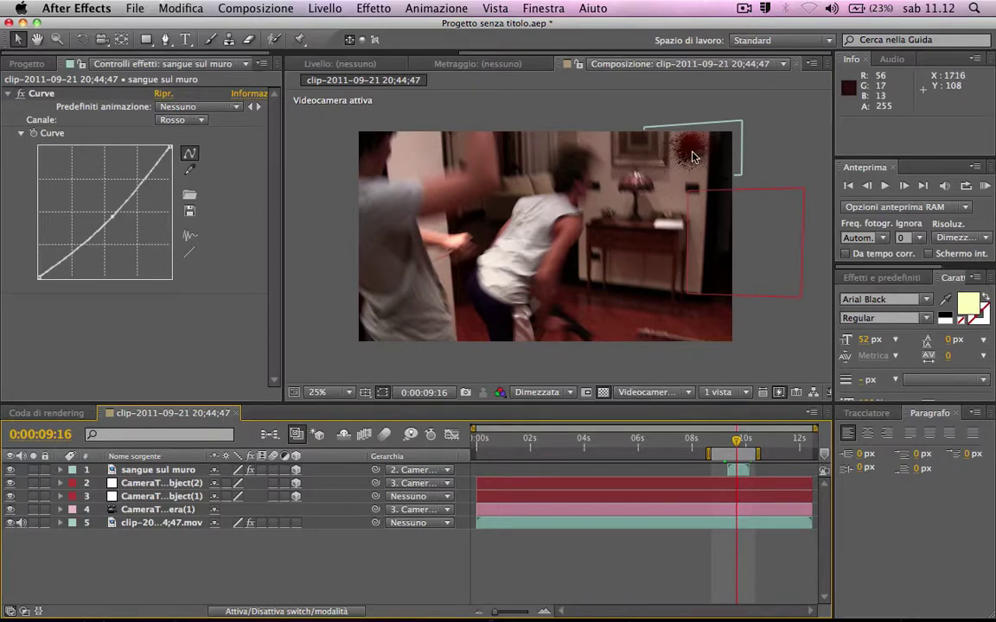
pyautogui.scroll(6, 704, 147)
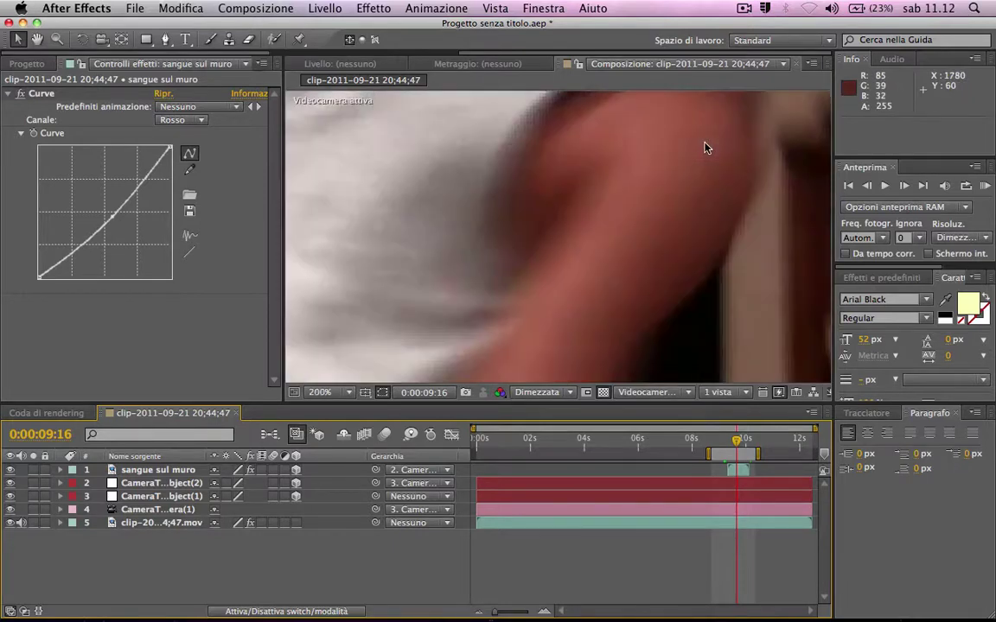
pyautogui.scroll(-5, 704, 147)
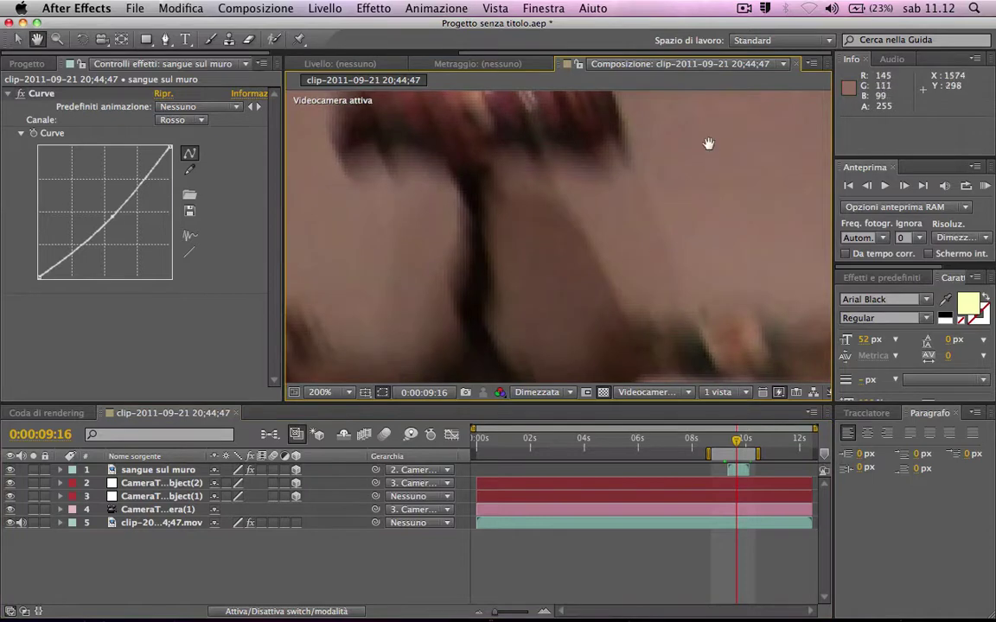
pyautogui.moveTo(708, 144); pyautogui.dragTo(498, 307)
pyautogui.press('v')
pyautogui.moveTo(624, 236); pyautogui.dragTo(465, 382)
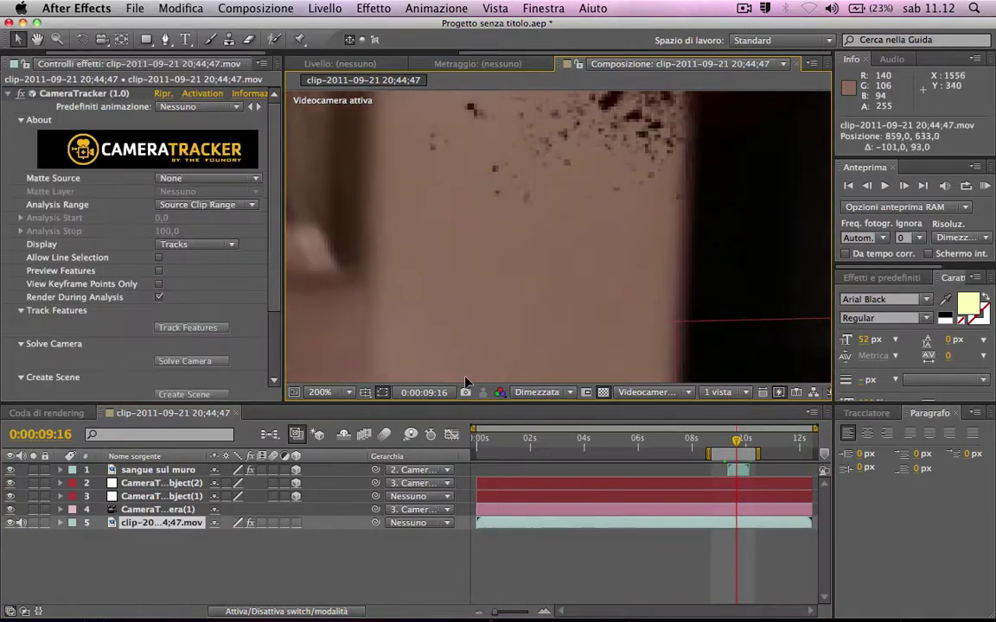
pyautogui.scroll(-6, 465, 381)
pyautogui.scroll(2, 465, 280)
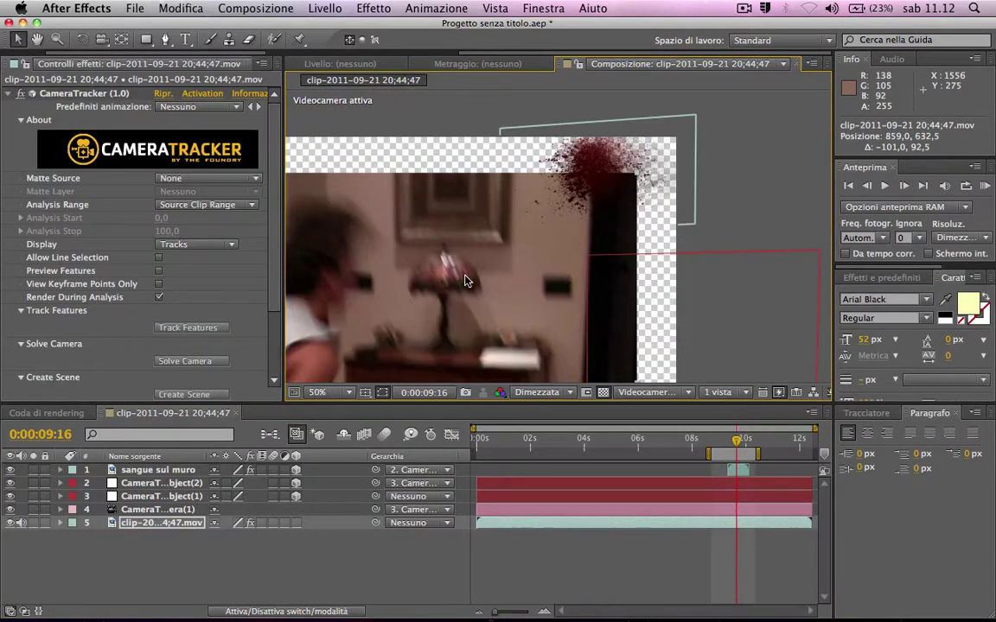
pyautogui.hotkey('ctrl', 'z')
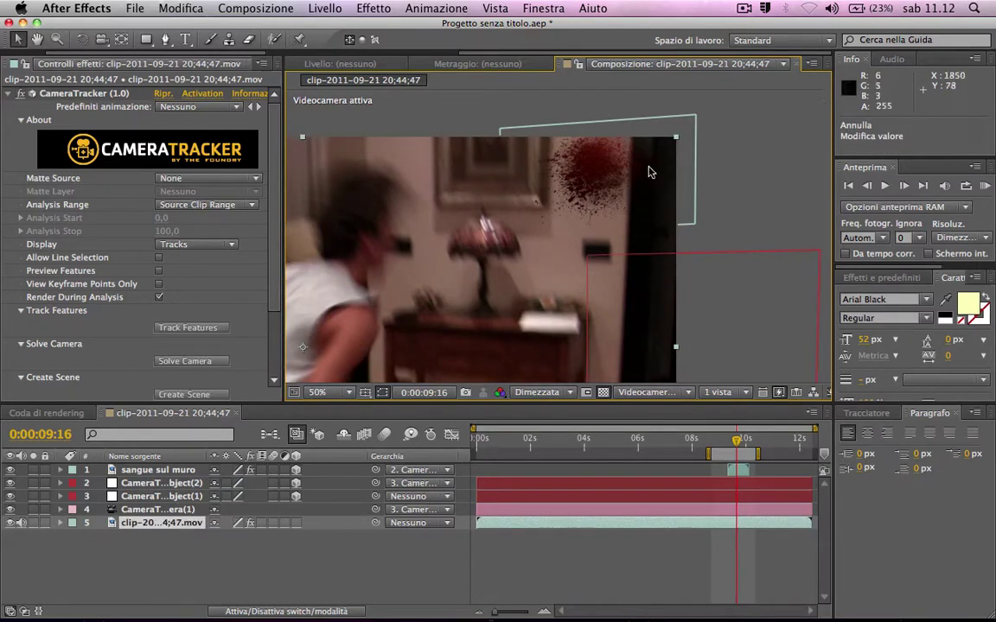
pyautogui.click(174, 472)
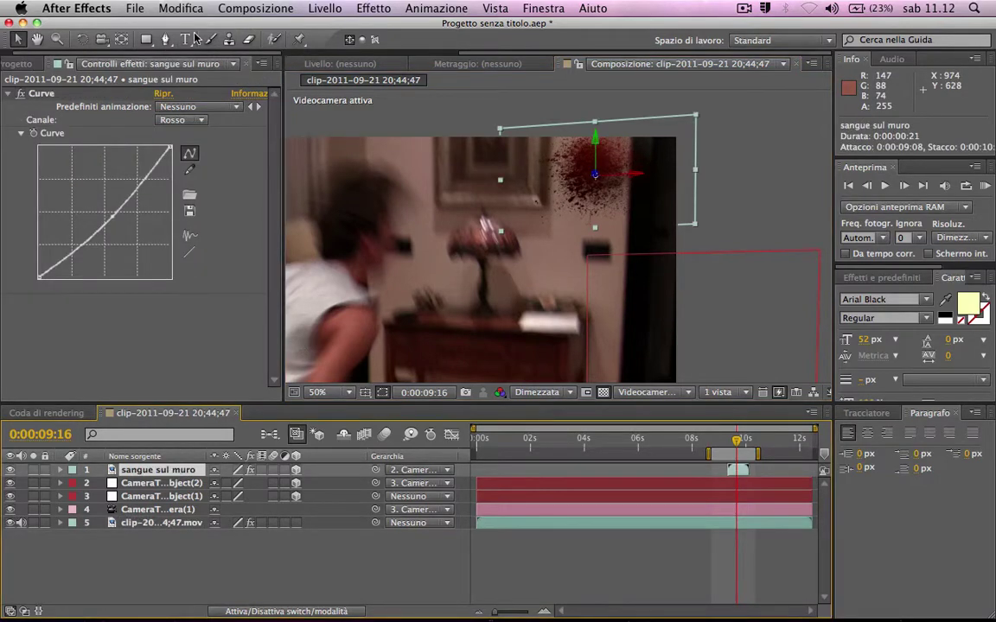
# Draw a rectangular mask on the blood layer around the dark door frame.
pyautogui.click(167, 40)
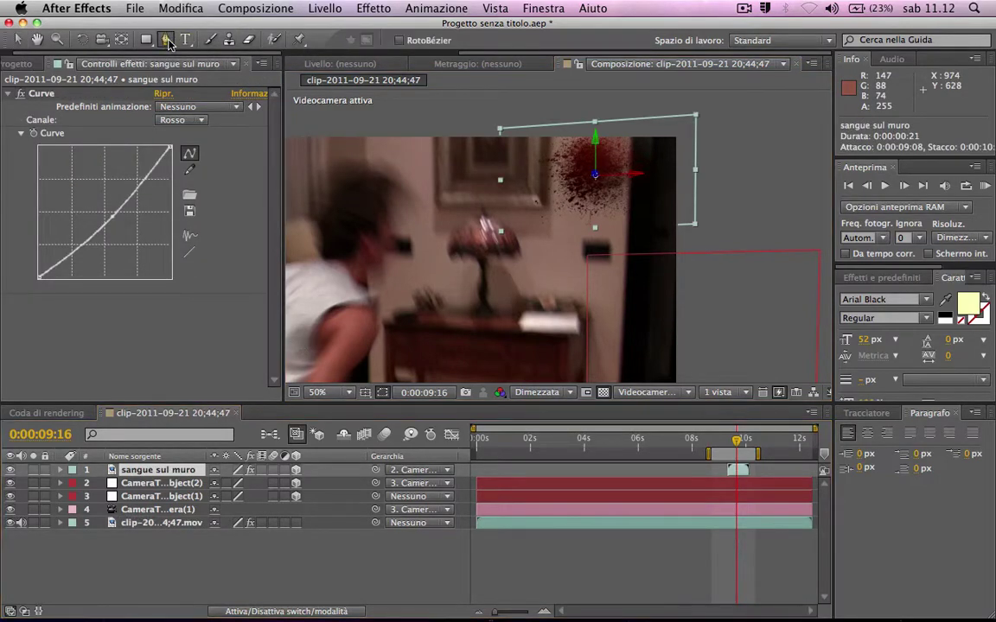
pyautogui.click(631, 139)
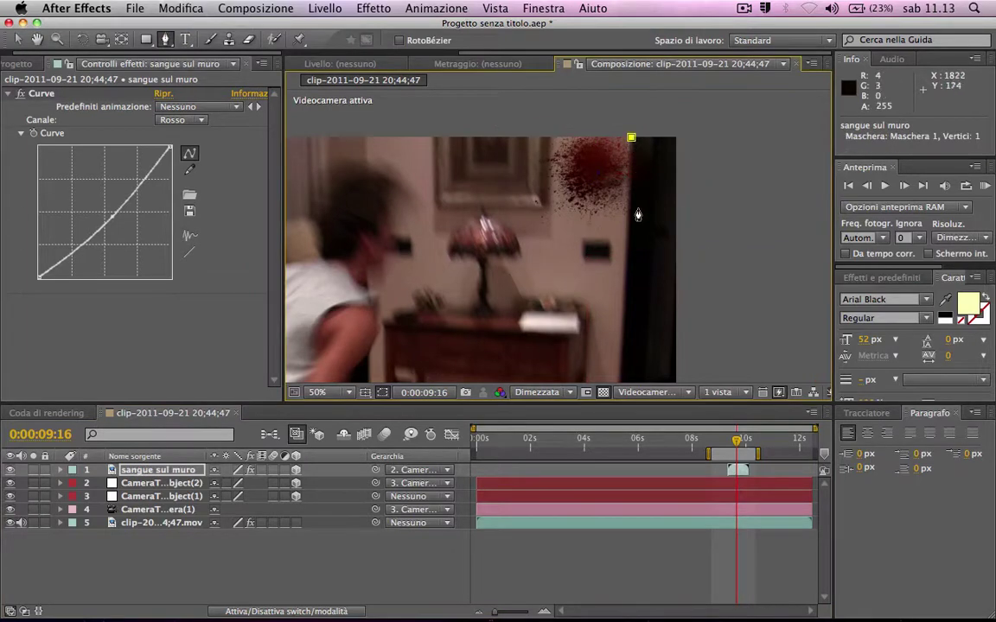
pyautogui.click(629, 227)
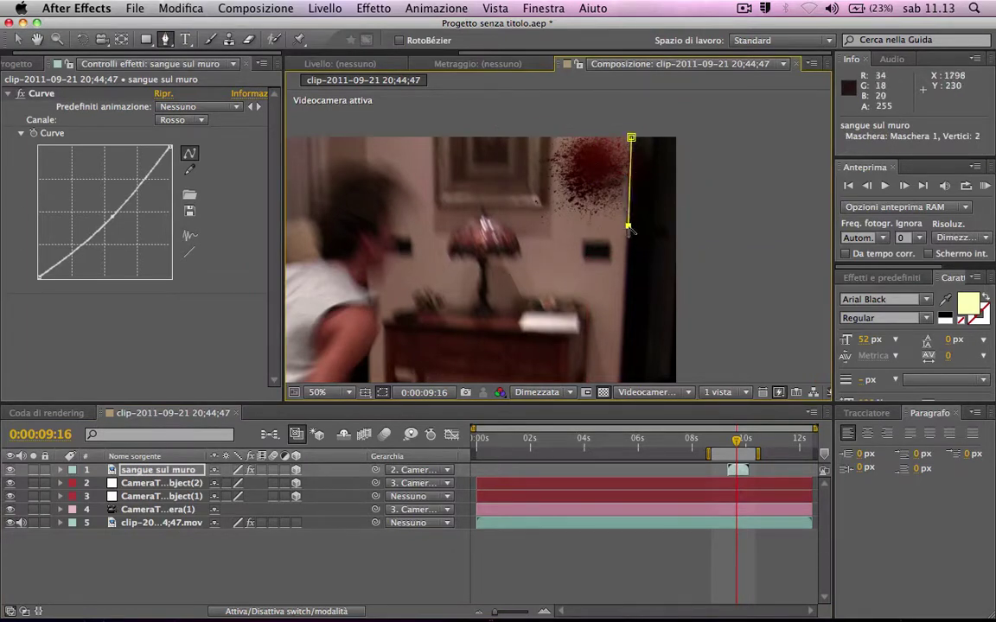
pyautogui.click(674, 230)
pyautogui.click(674, 136)
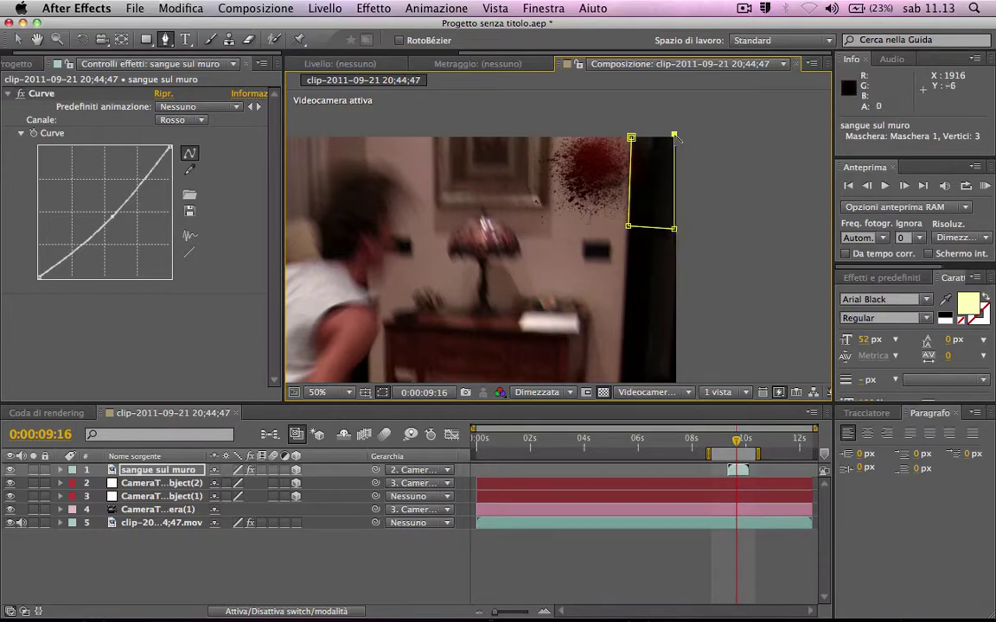
pyautogui.click(631, 137)
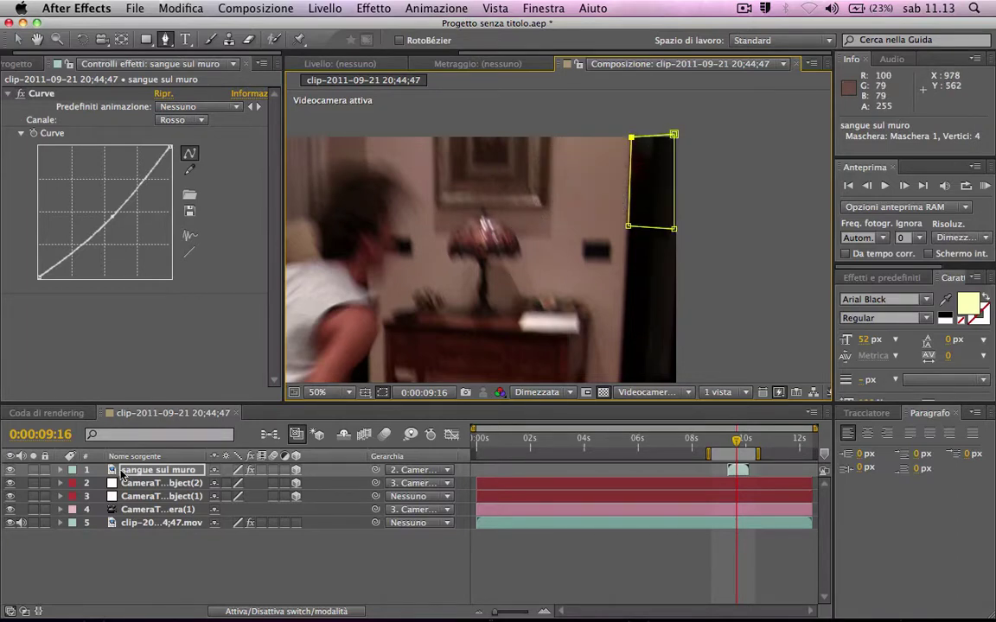
# Set Maschera 1 to Sottrai and feather it to 19 px.
pyautogui.click(62, 470)
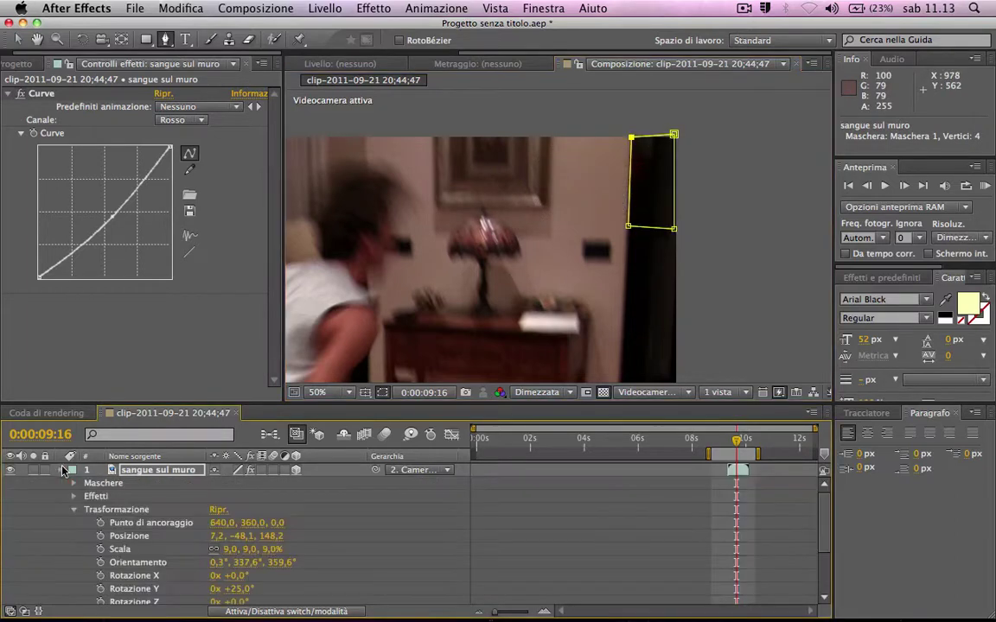
pyautogui.click(73, 509)
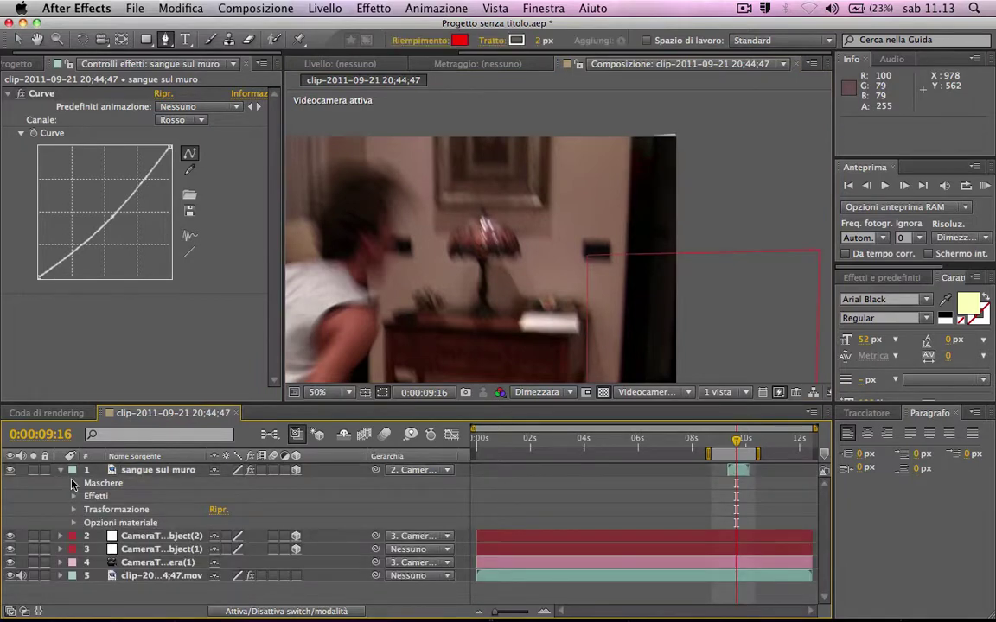
pyautogui.click(73, 483)
pyautogui.click(223, 496)
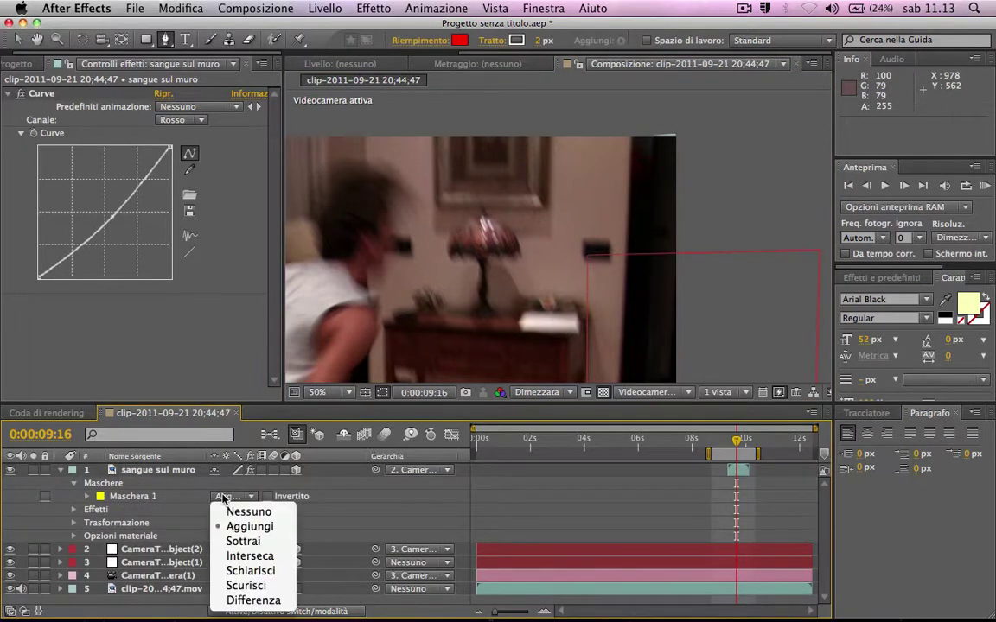
pyautogui.click(233, 541)
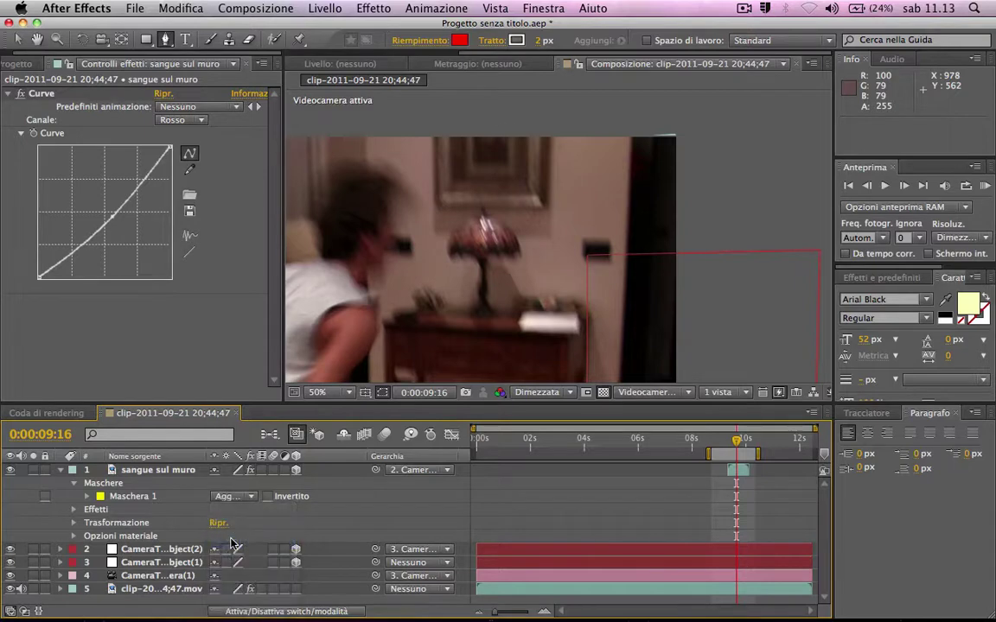
pyautogui.click(89, 509)
pyautogui.click(87, 496)
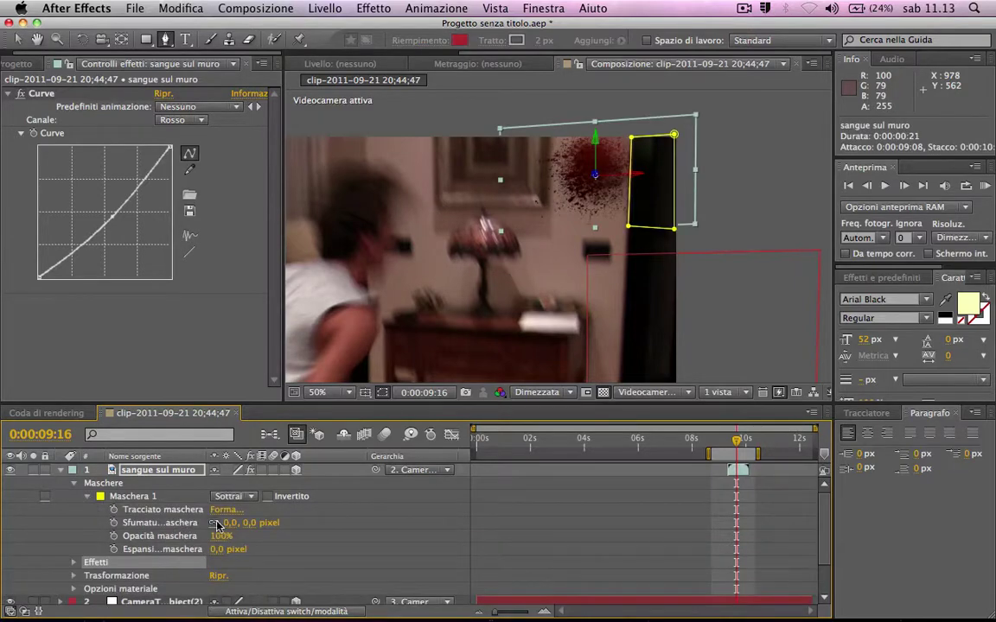
pyautogui.moveTo(230, 523); pyautogui.dragTo(235, 523)
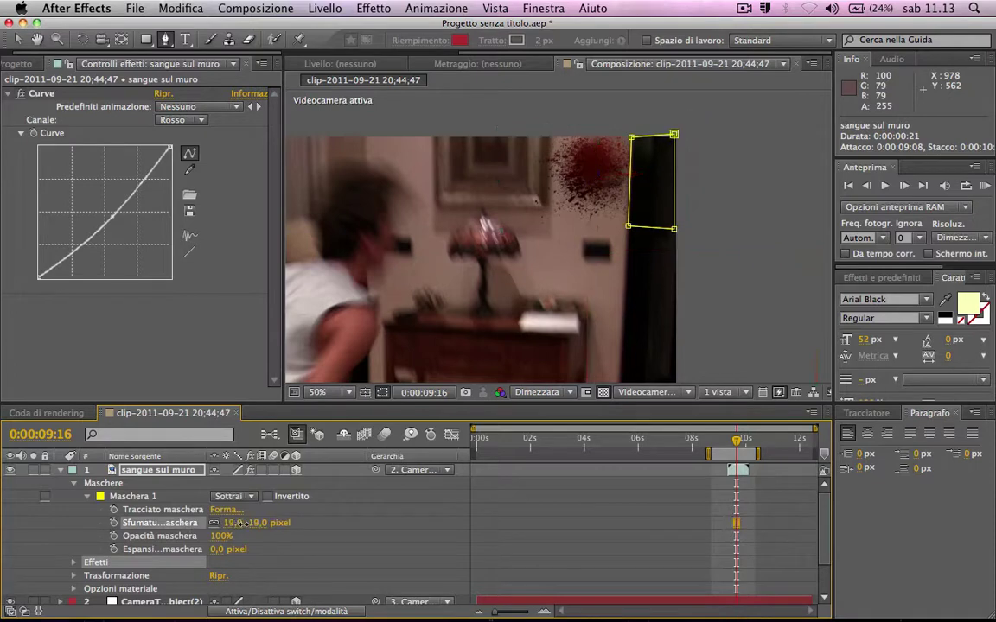
# Draw a second rectangular mask covering the area left of the door frame.
pyautogui.click(543, 205)
pyautogui.click(547, 137)
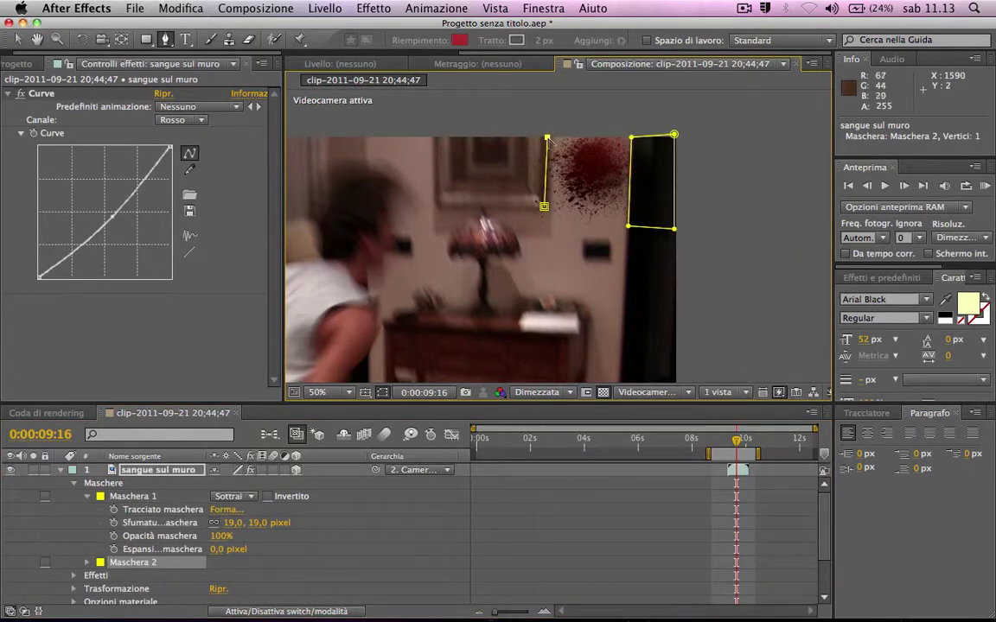
pyautogui.click(505, 126)
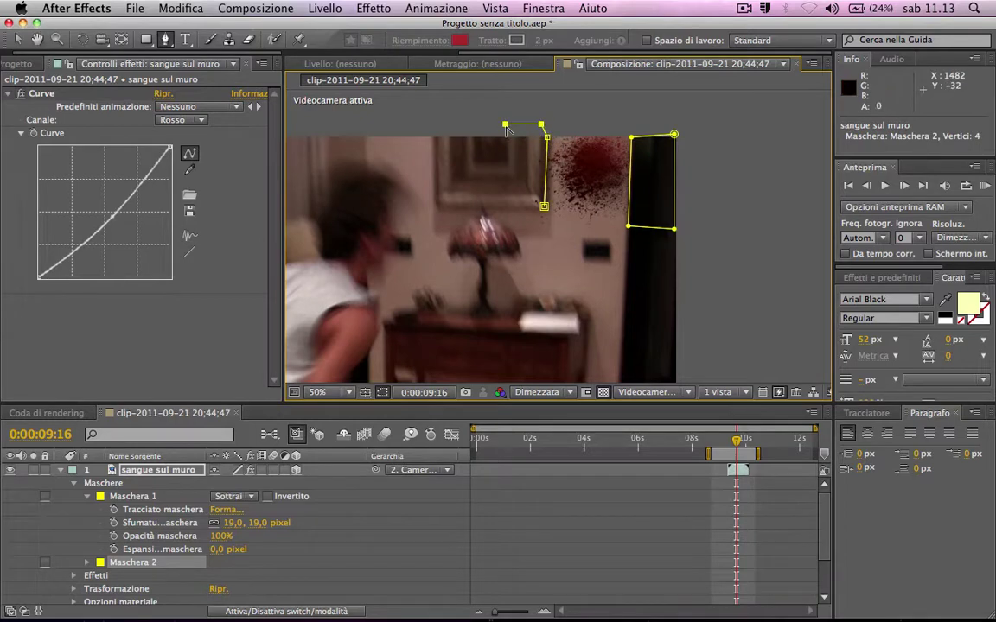
pyautogui.click(507, 207)
pyautogui.click(544, 206)
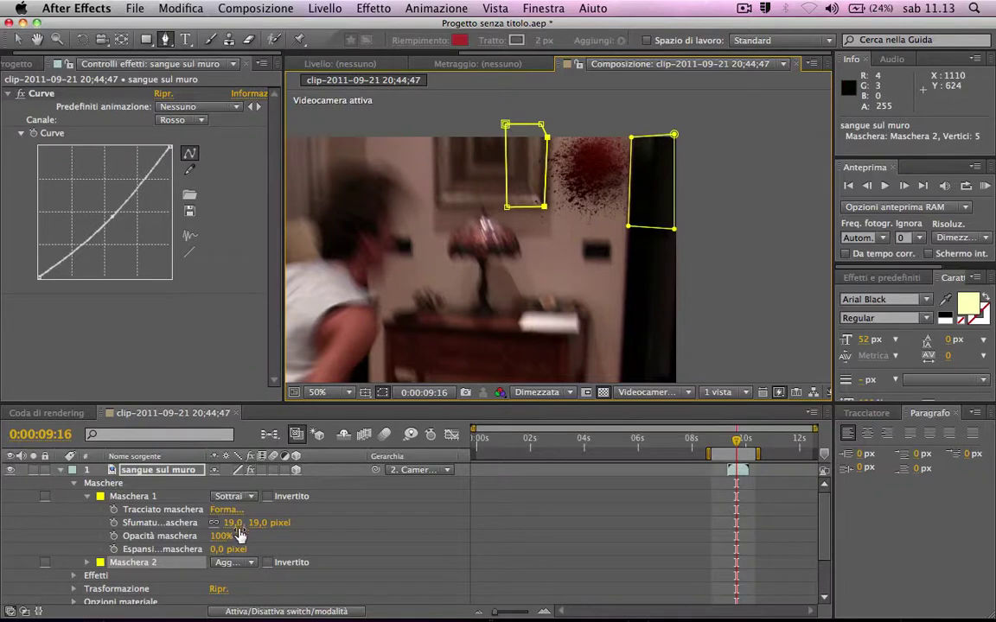
# Set Maschera 2 to Sottrai and feather it to 25 px.
pyautogui.click(230, 563)
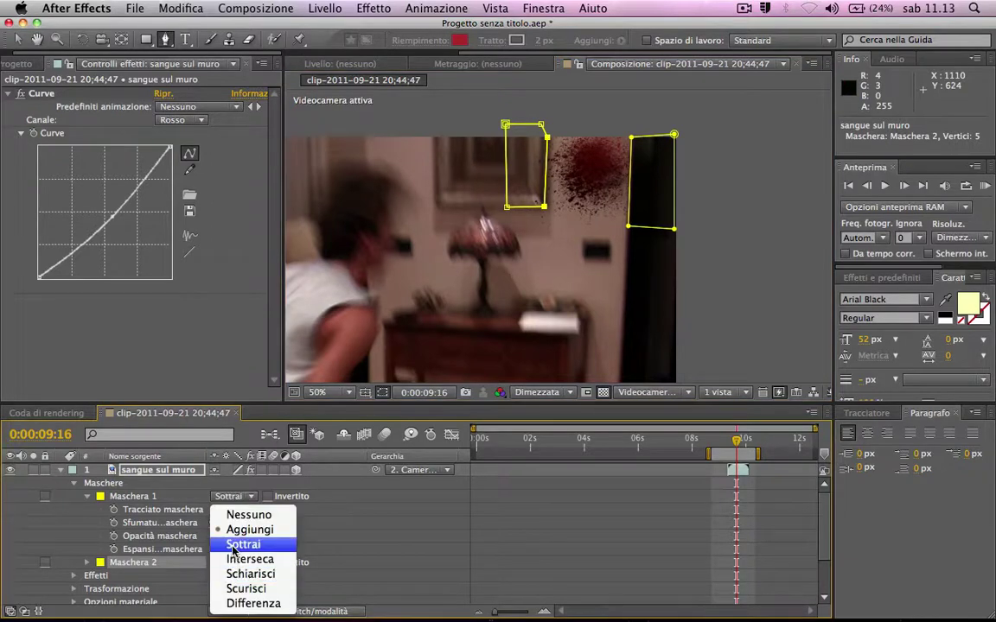
pyautogui.click(232, 546)
pyautogui.click(86, 497)
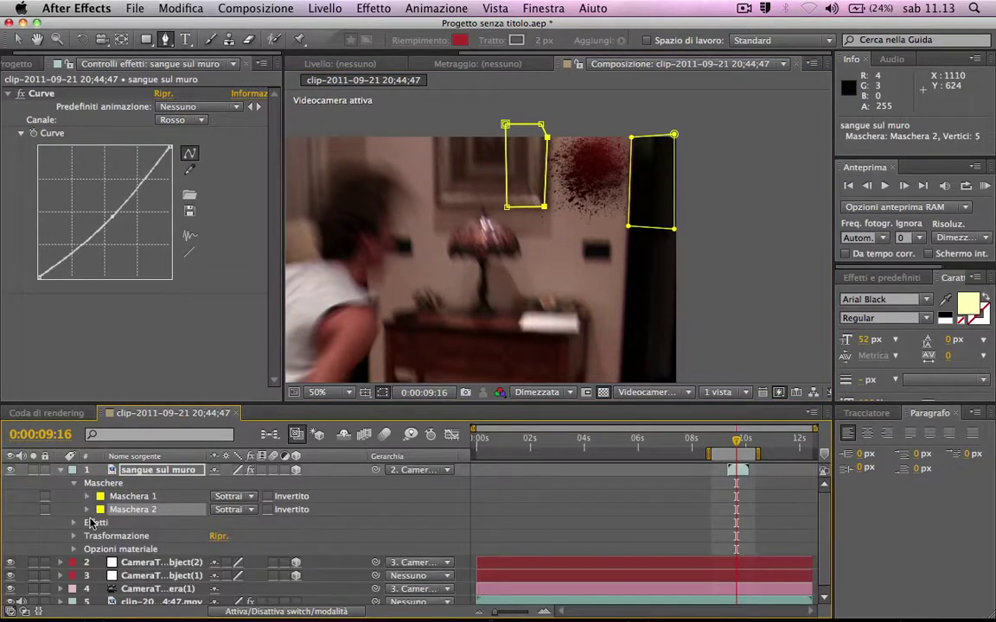
pyautogui.click(90, 523)
pyautogui.click(87, 511)
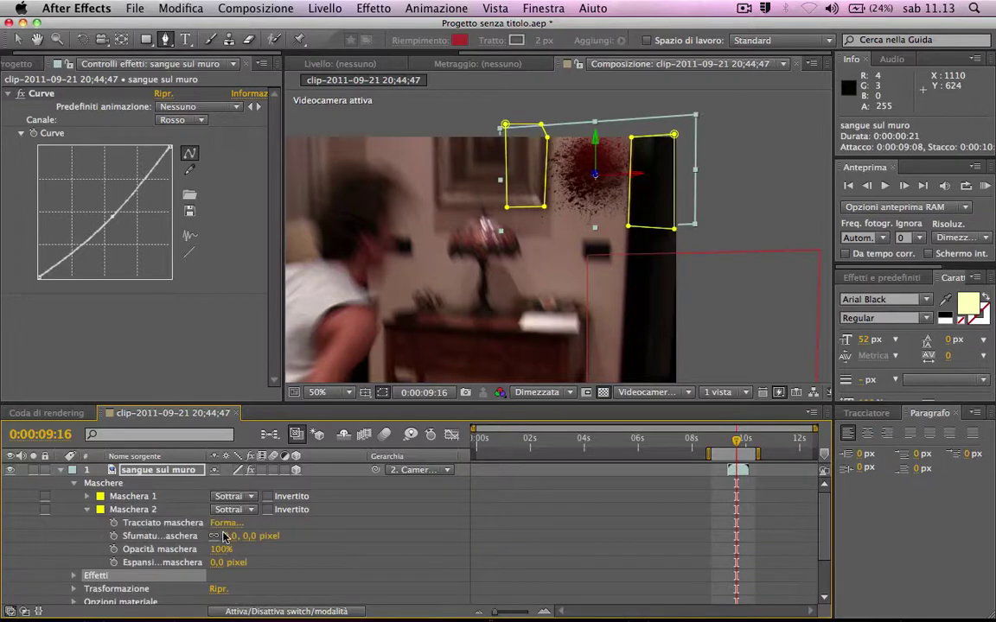
pyautogui.click(234, 536)
pyautogui.moveTo(234, 536); pyautogui.dragTo(250, 536)
pyautogui.click(102, 509)
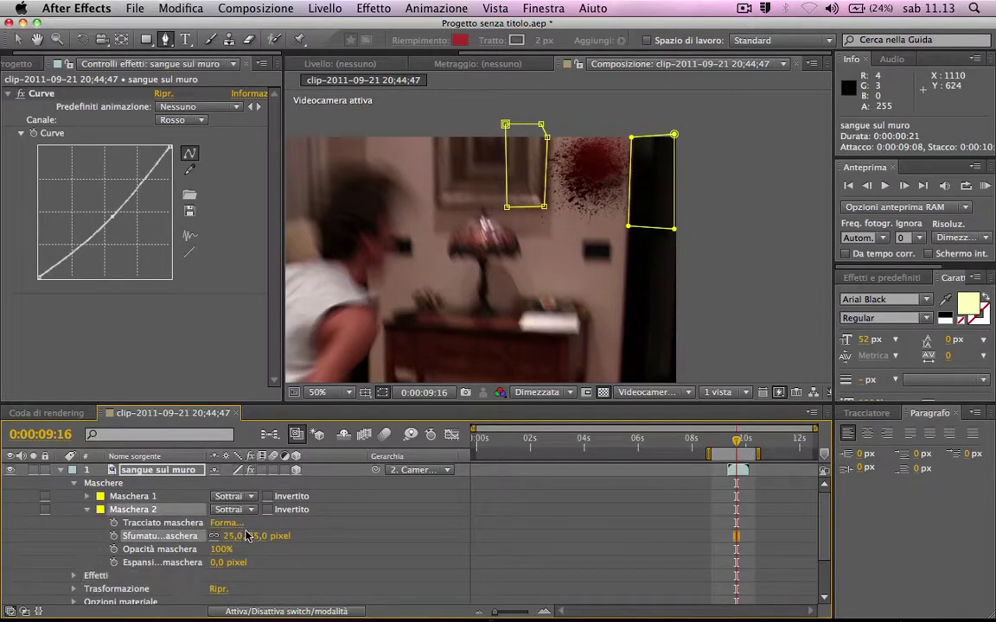
pyautogui.click(88, 510)
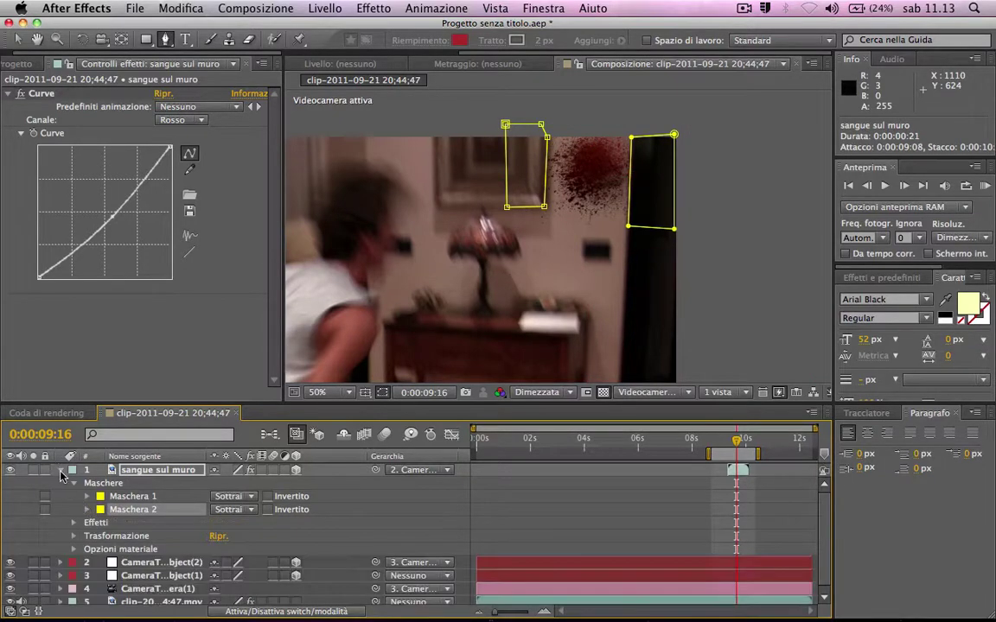
pyautogui.click(61, 471)
pyautogui.click(76, 540)
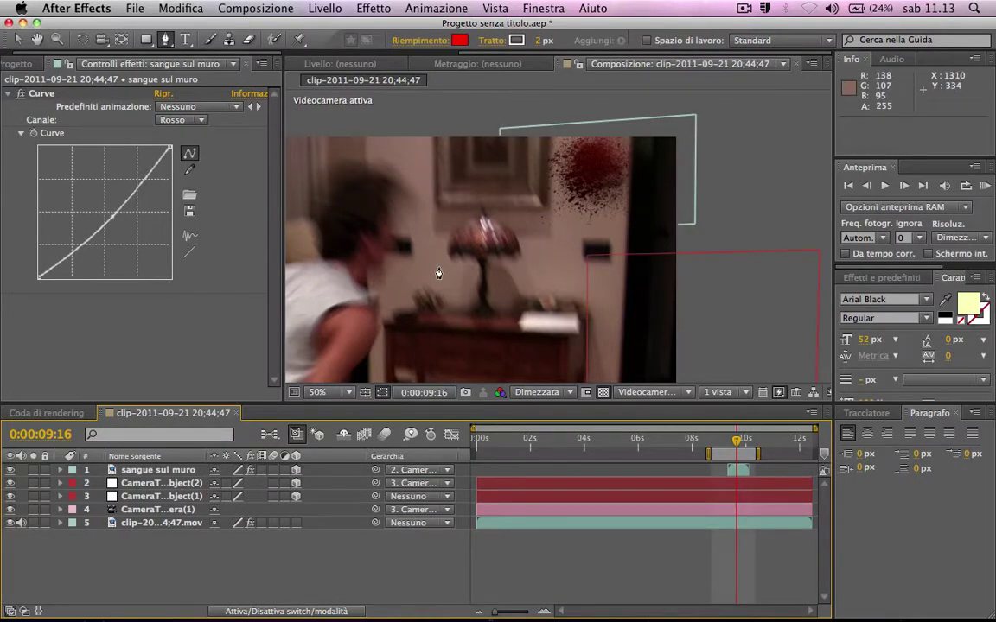
pyautogui.scroll(-2, 438, 274)
pyautogui.scroll(-2, 438, 274)
pyautogui.scroll(1, 439, 274)
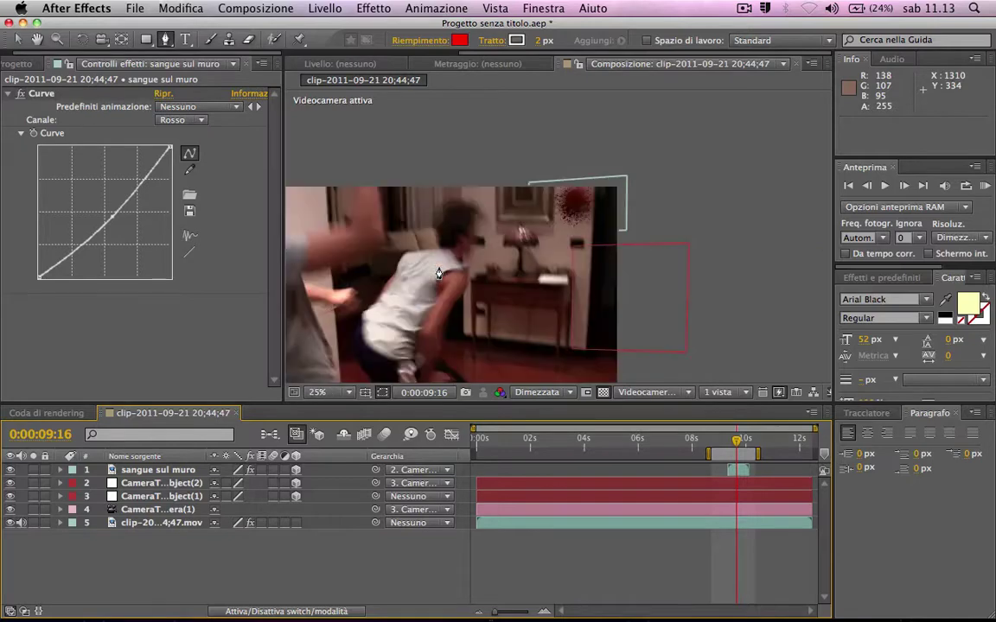
pyautogui.scroll(-3, 439, 274)
pyautogui.hscroll(-5, 438, 274)
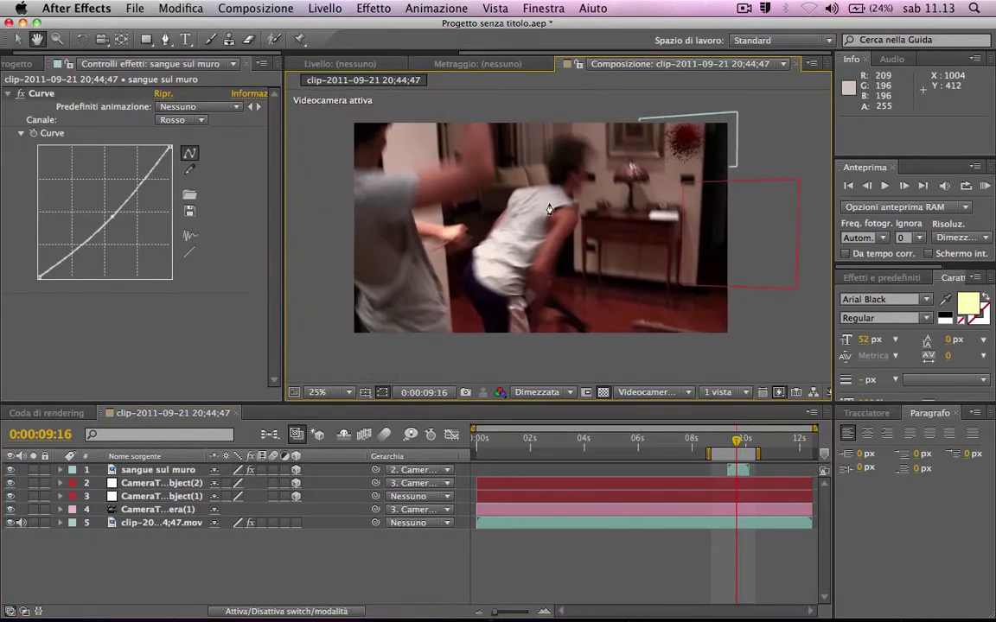
pyautogui.press('space')
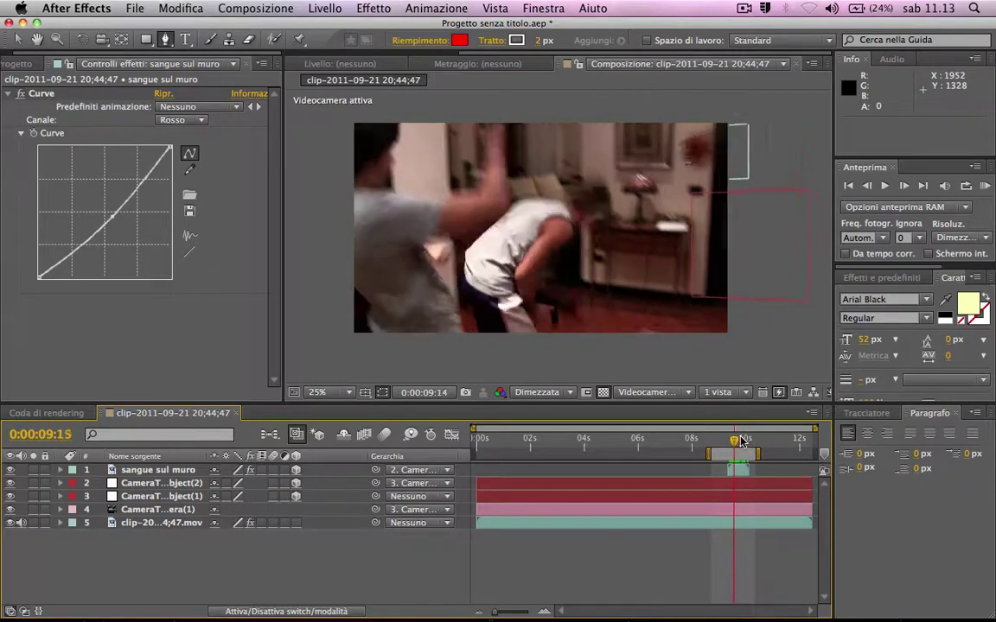
pyautogui.moveTo(741, 442); pyautogui.dragTo(734, 444)
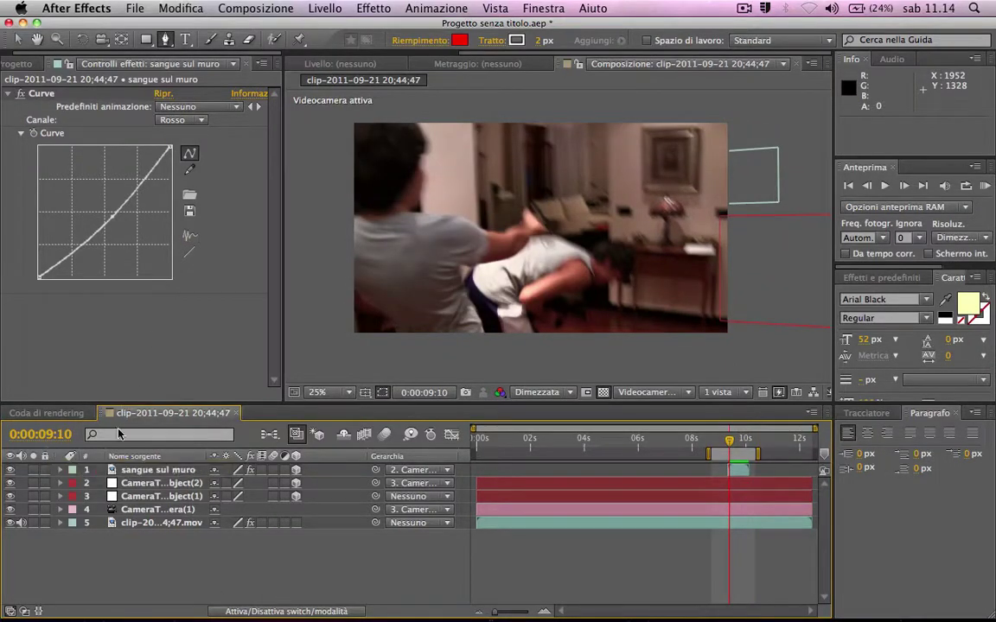
# Inspect the camera tracker's track points on the footage, then reselect sangue sul muro to show its Curves.
pyautogui.click(131, 524)
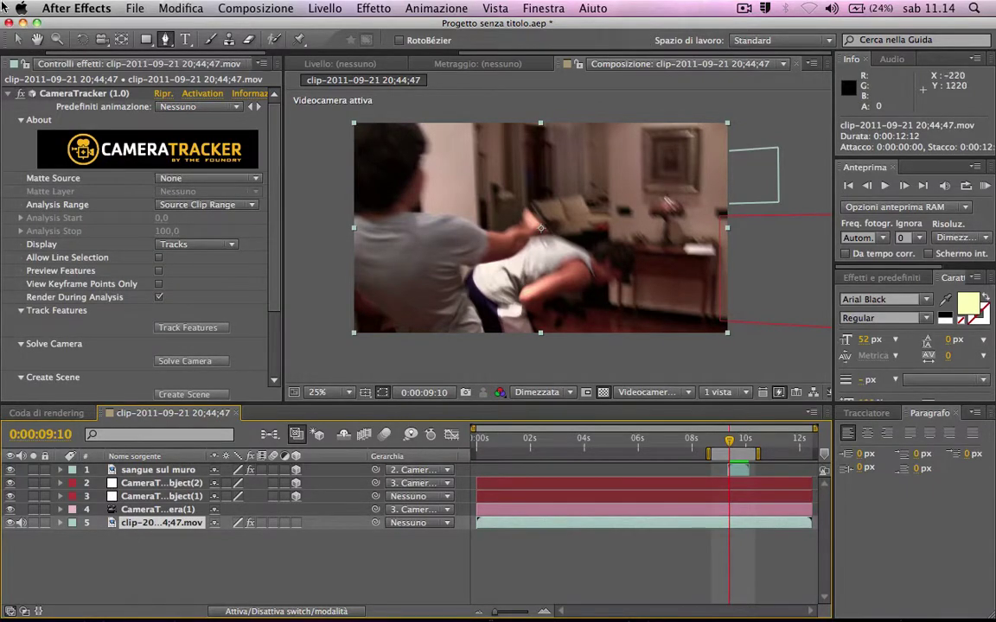
pyautogui.click(64, 93)
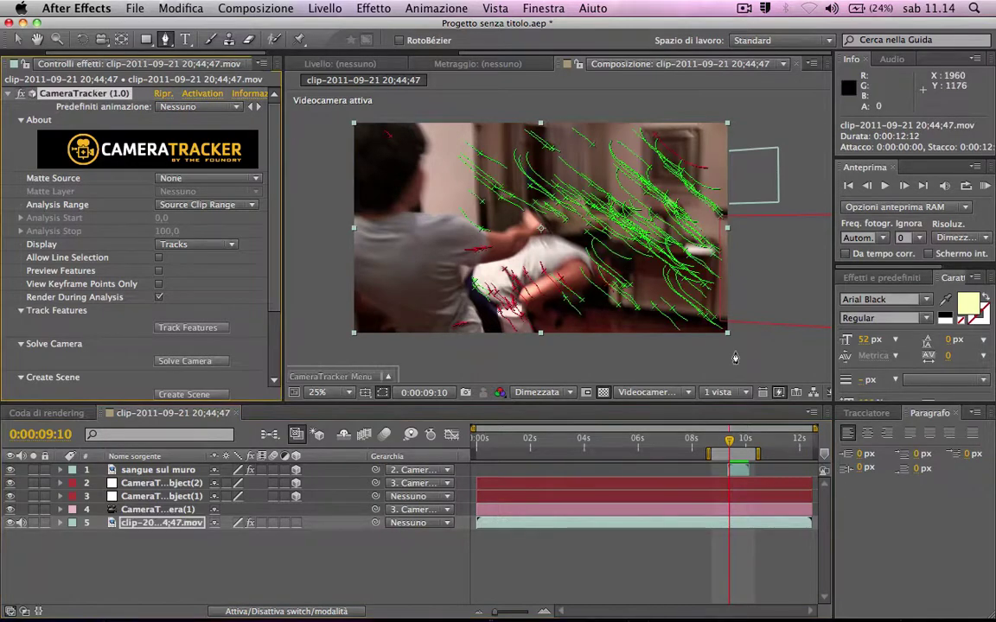
pyautogui.moveTo(732, 443); pyautogui.dragTo(733, 451)
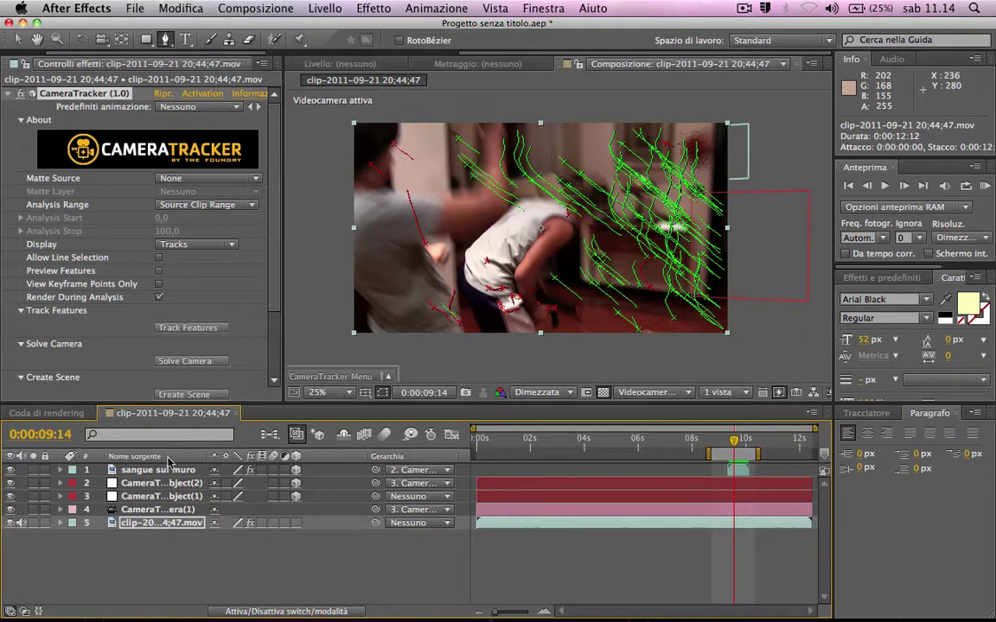
pyautogui.click(170, 471)
# Create a 'ciao' text layer at 152 px and move it left toward the frame centre.
pyautogui.click(185, 39)
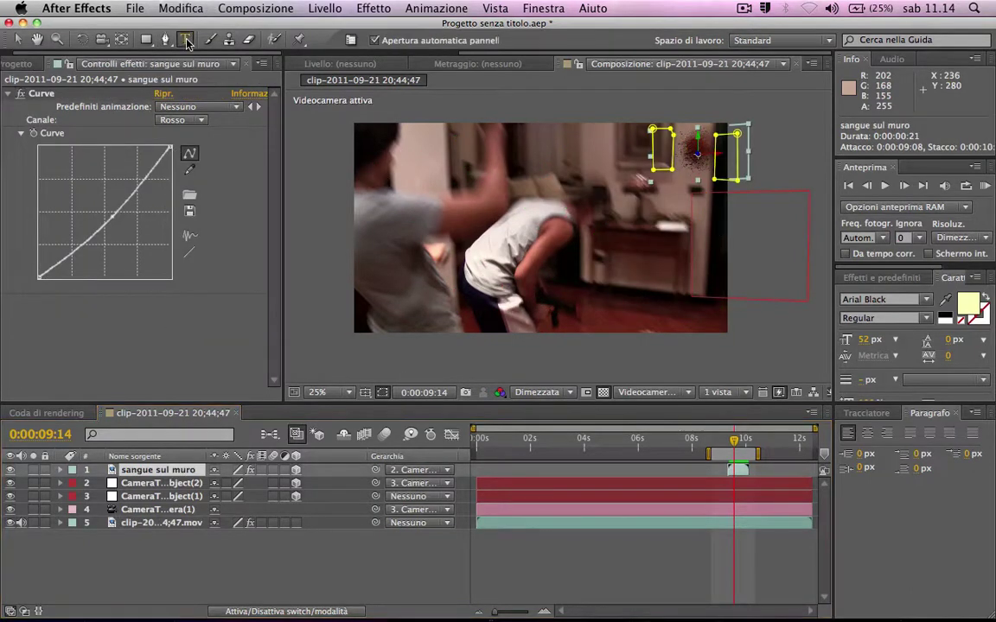
pyautogui.click(596, 216)
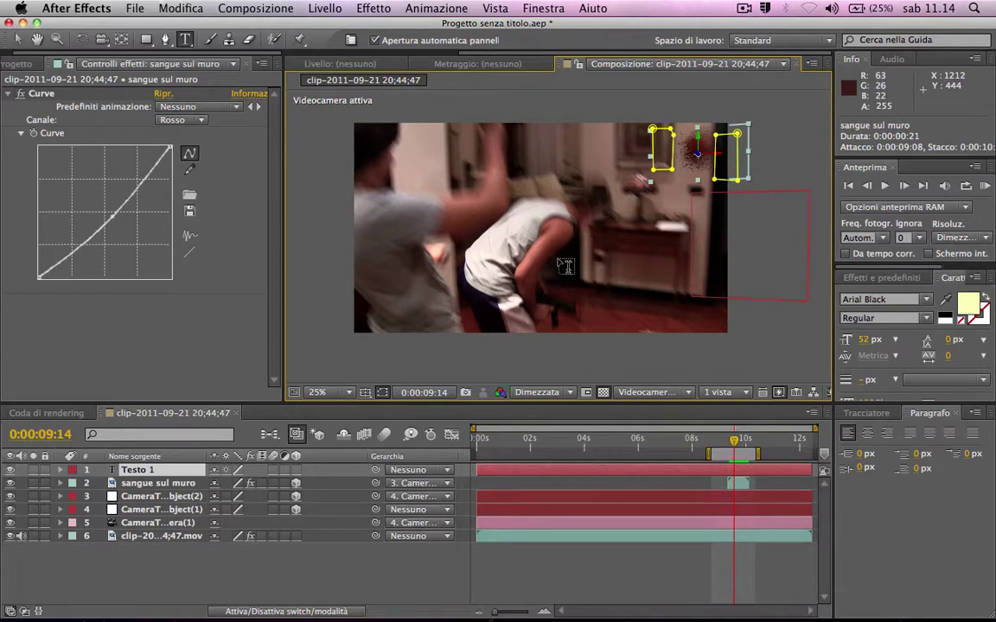
pyautogui.write('ciao')
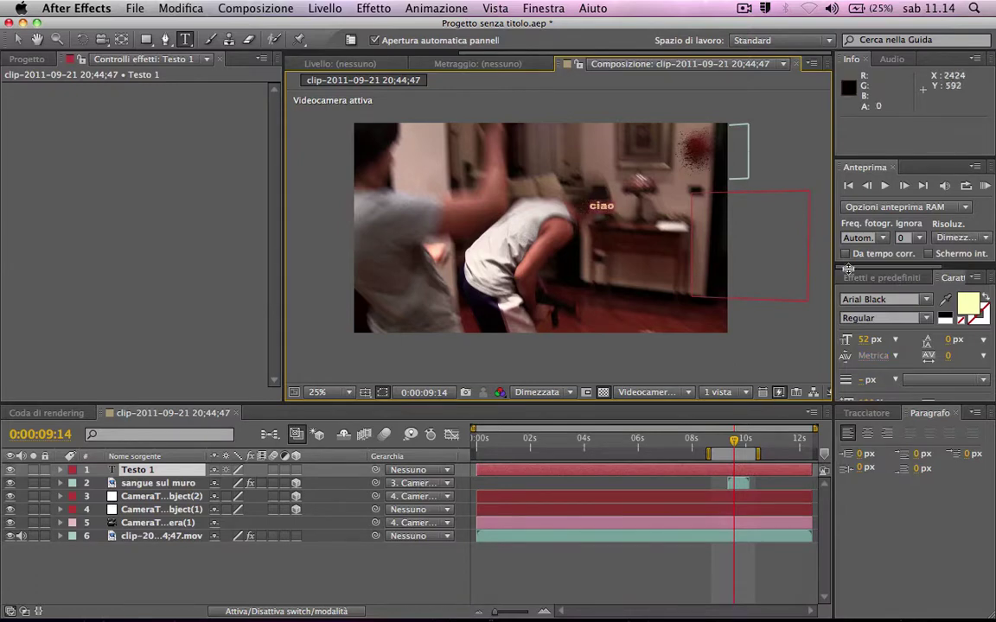
pyautogui.moveTo(867, 339); pyautogui.dragTo(931, 336)
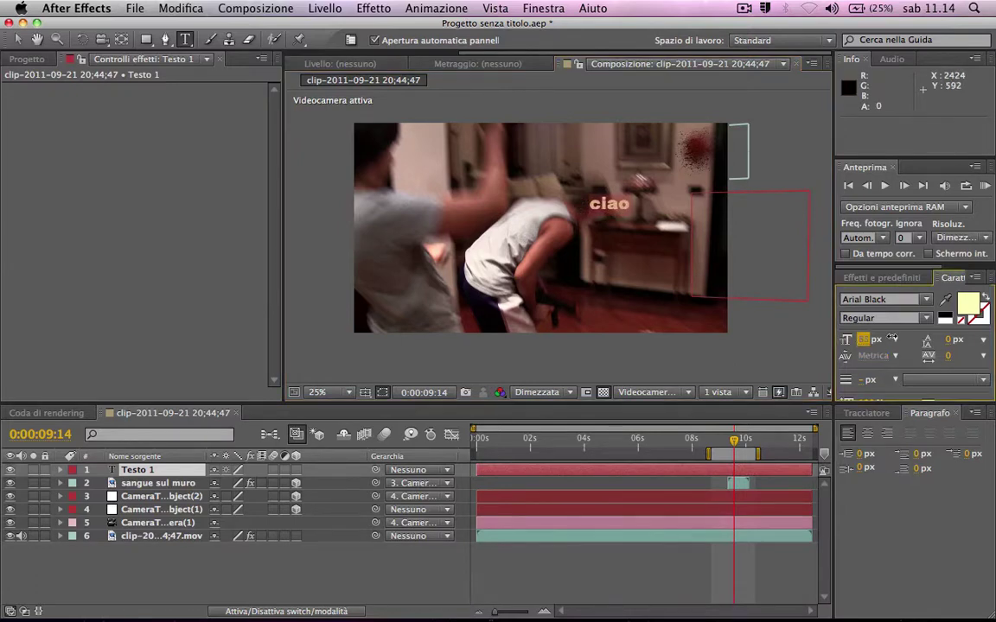
pyautogui.click(17, 39)
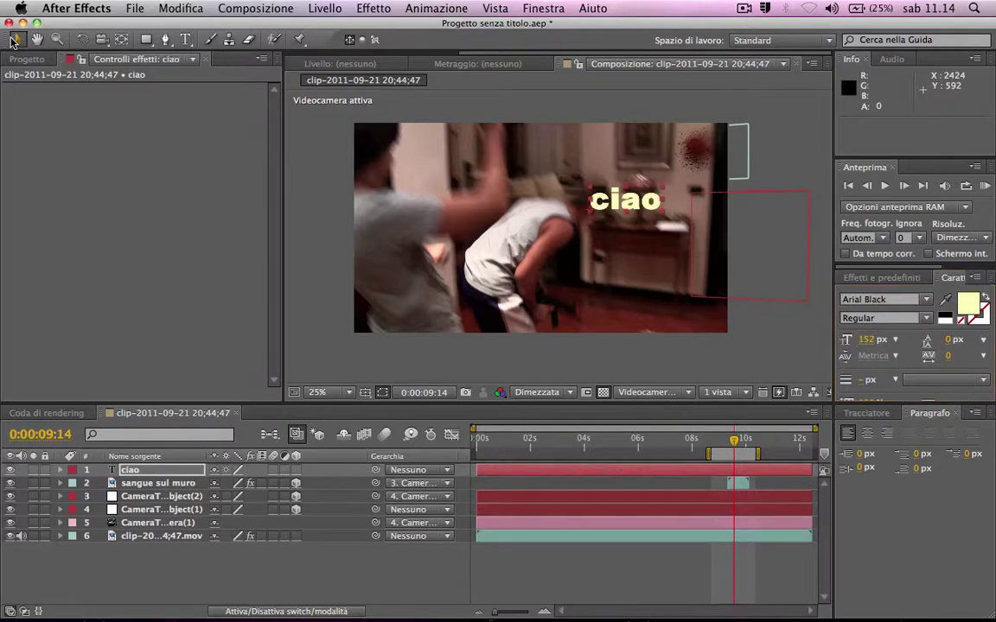
pyautogui.moveTo(614, 206); pyautogui.dragTo(545, 201)
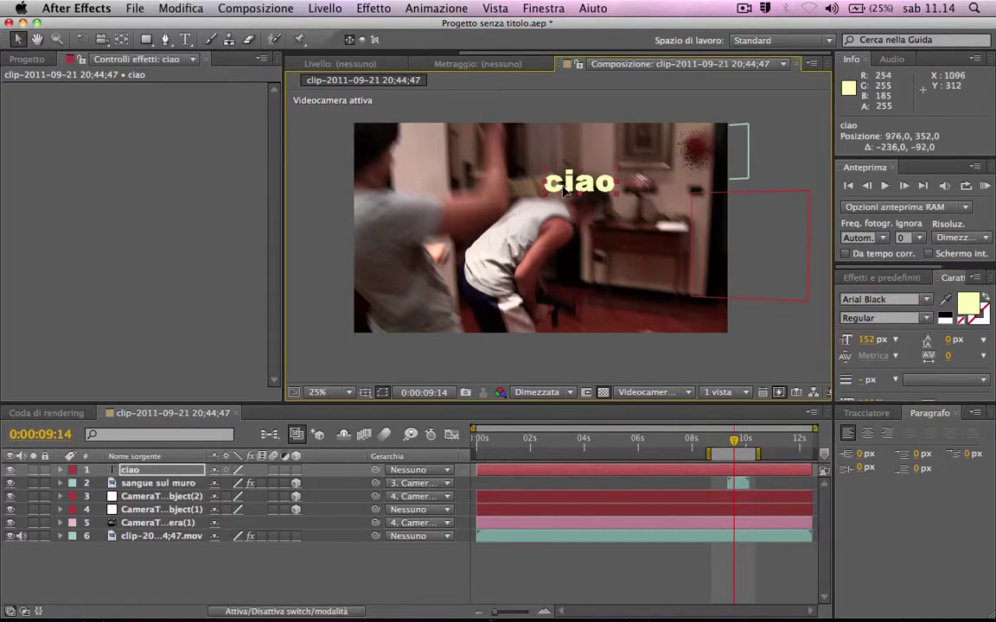
# Make ciao a 3D layer parented to CameraTracker-NullObject(2).
pyautogui.click(296, 471)
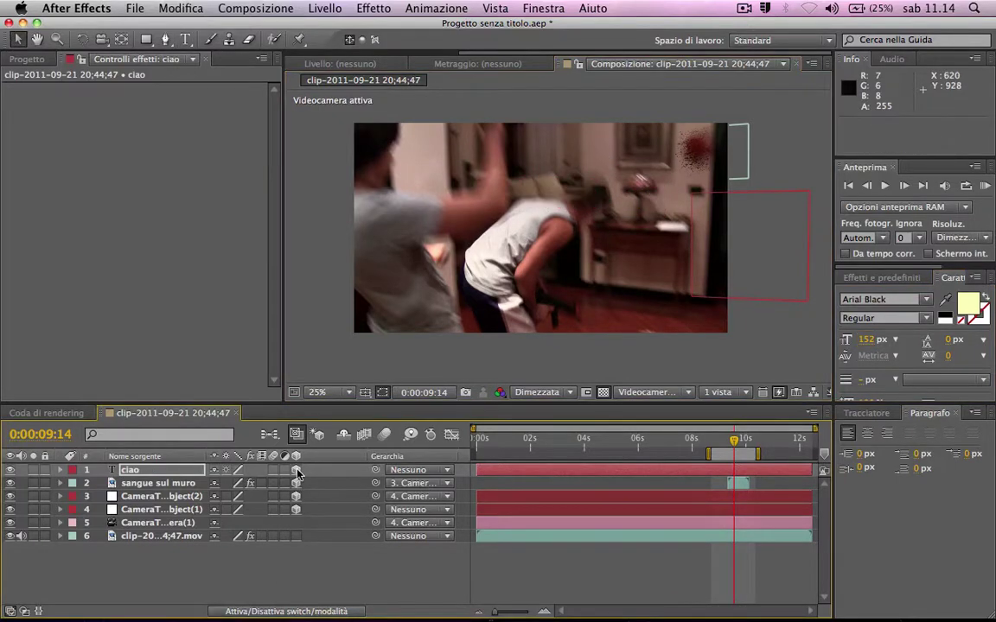
pyautogui.click(404, 471)
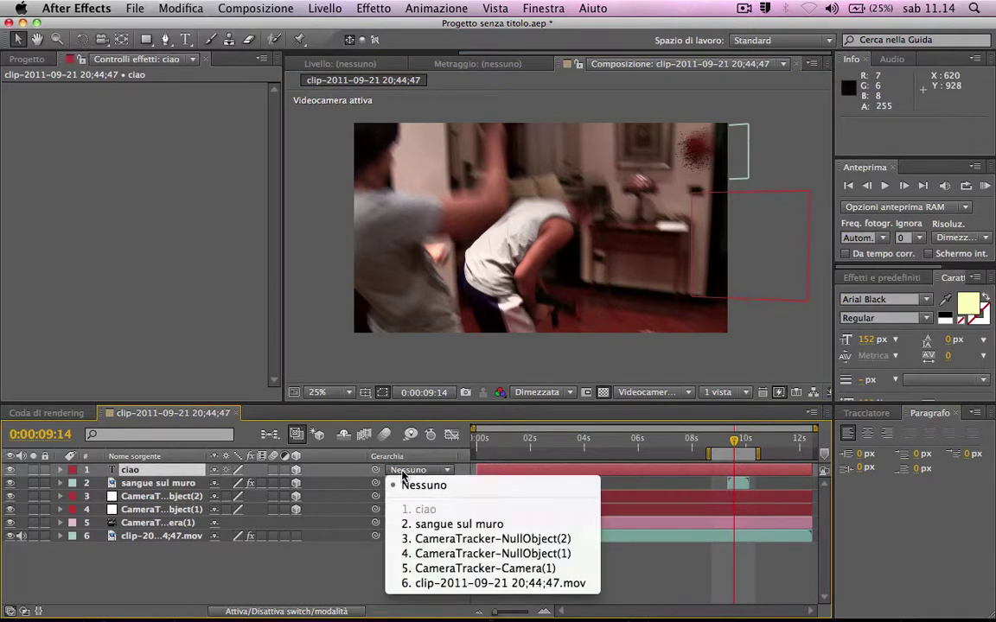
pyautogui.click(432, 540)
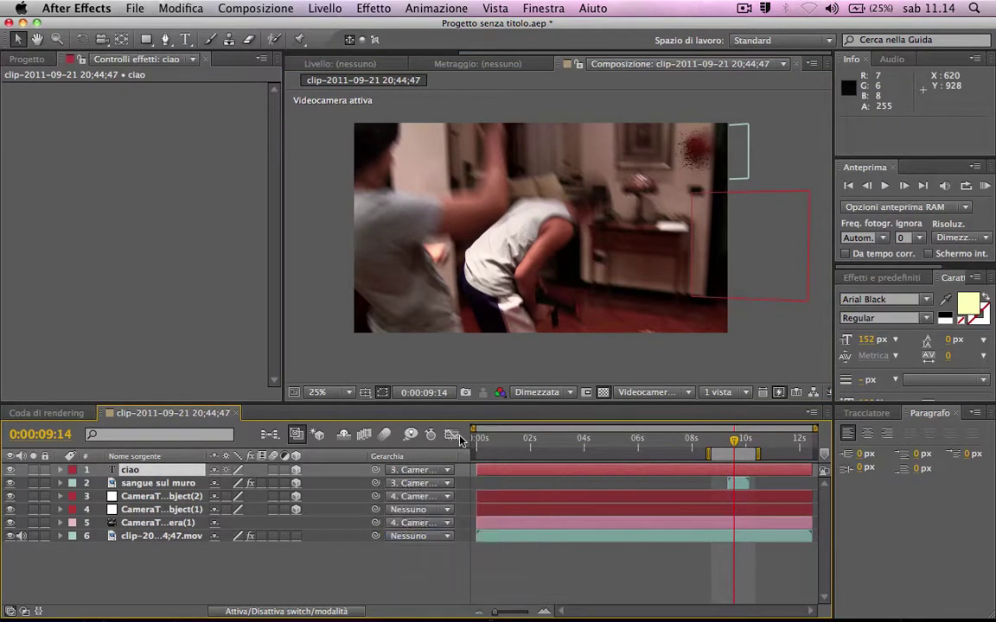
# Zero ciao's position, then drag it back into view at about -308.7, 88.1, -126.5.
pyautogui.press('p')
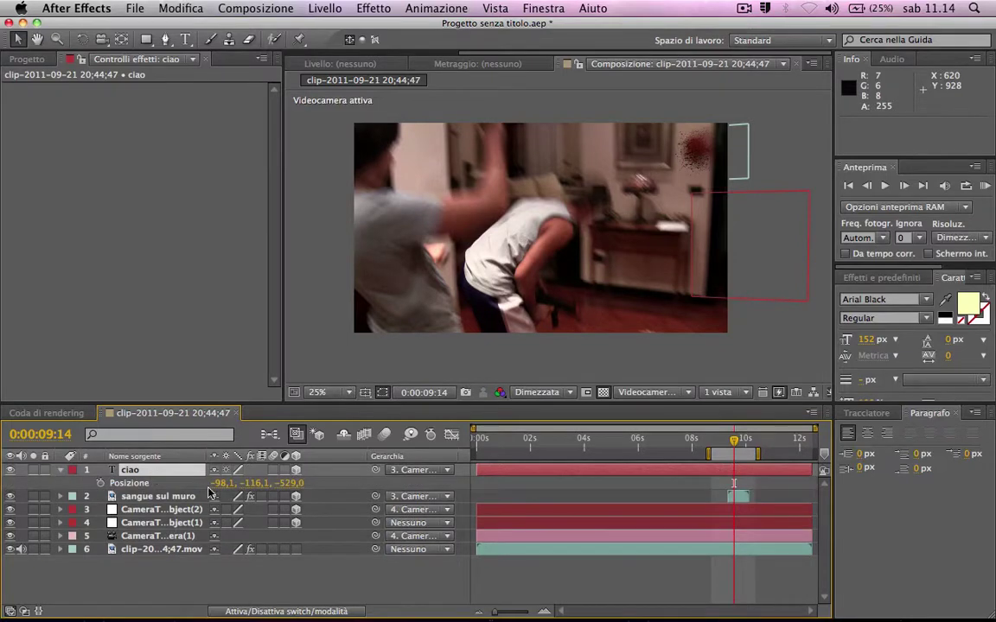
pyautogui.click(223, 483)
pyautogui.press('Tab')
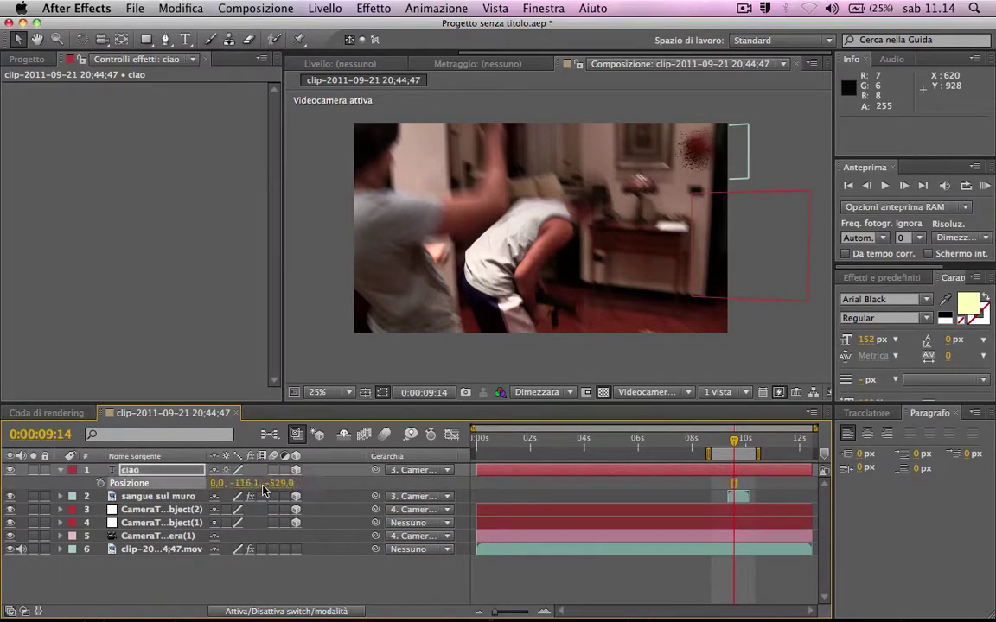
pyautogui.write('0')
pyautogui.press('Return')
pyautogui.click(264, 483)
pyautogui.write('0')
pyautogui.press('Return')
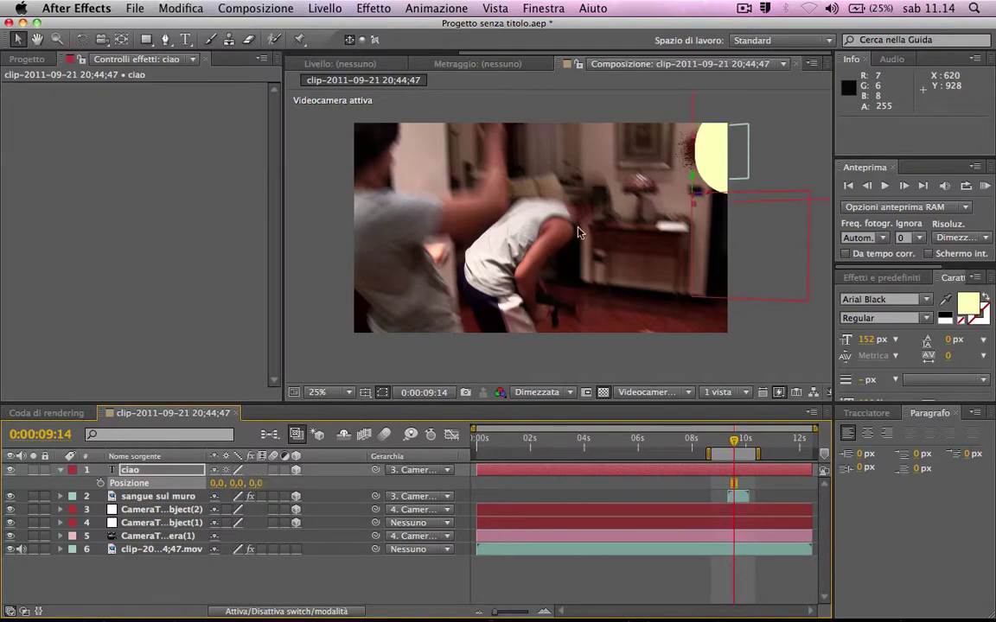
pyautogui.click(707, 197)
pyautogui.moveTo(707, 197); pyautogui.dragTo(626, 230)
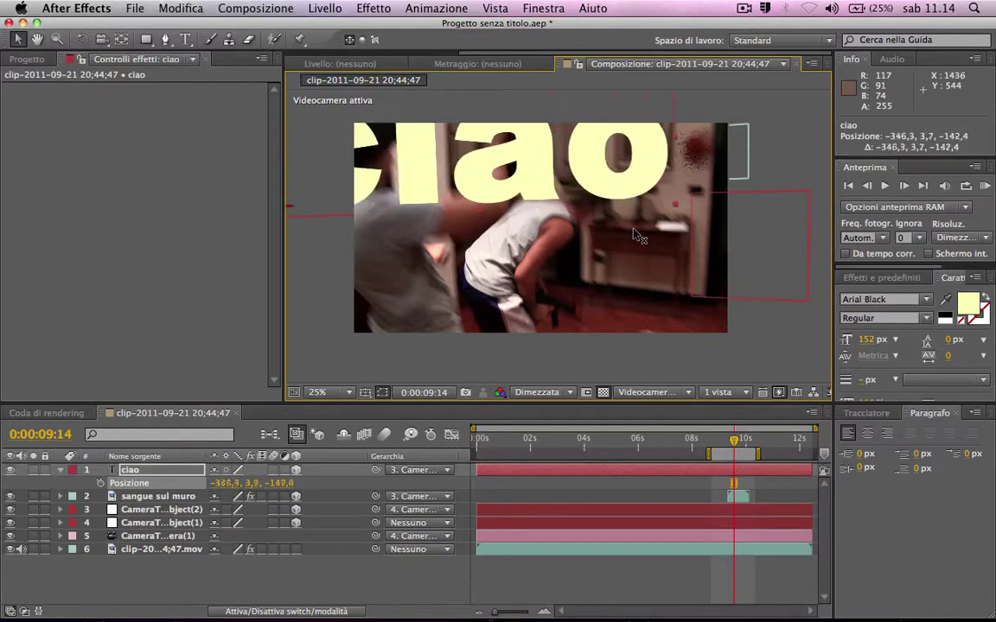
pyautogui.moveTo(626, 230); pyautogui.dragTo(645, 231)
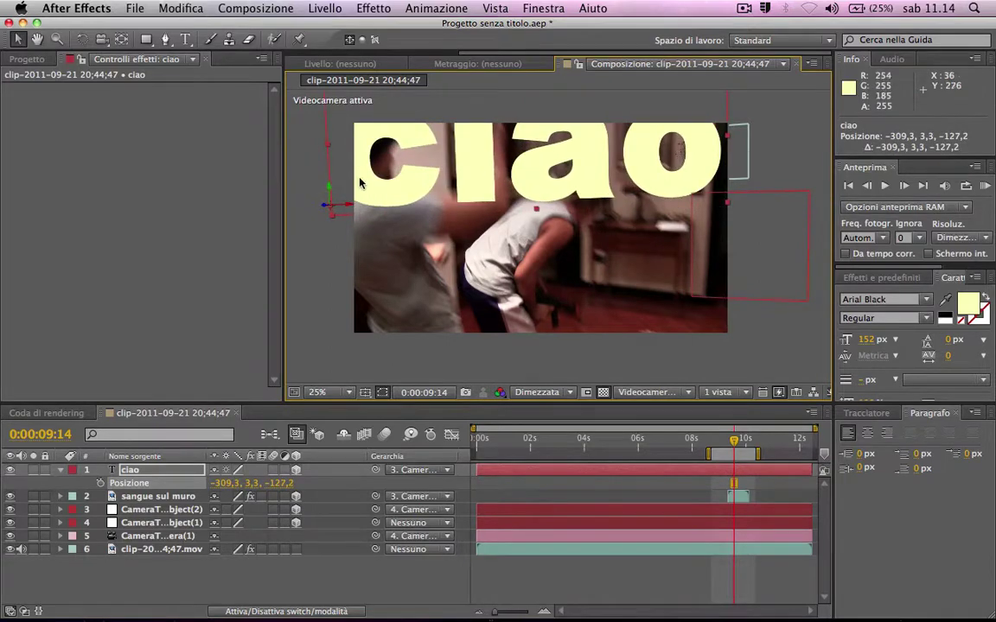
pyautogui.moveTo(328, 187); pyautogui.dragTo(333, 208)
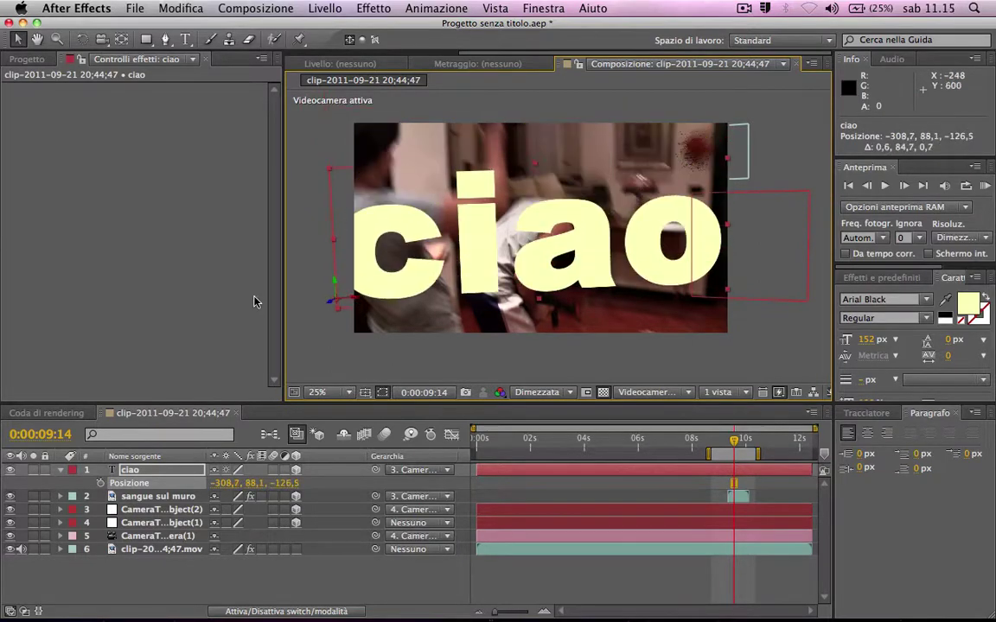
# Scale ciao to 41% and place it high on the wall beside the blood splatter.
pyautogui.press('s')
pyautogui.moveTo(245, 482); pyautogui.dragTo(194, 482)
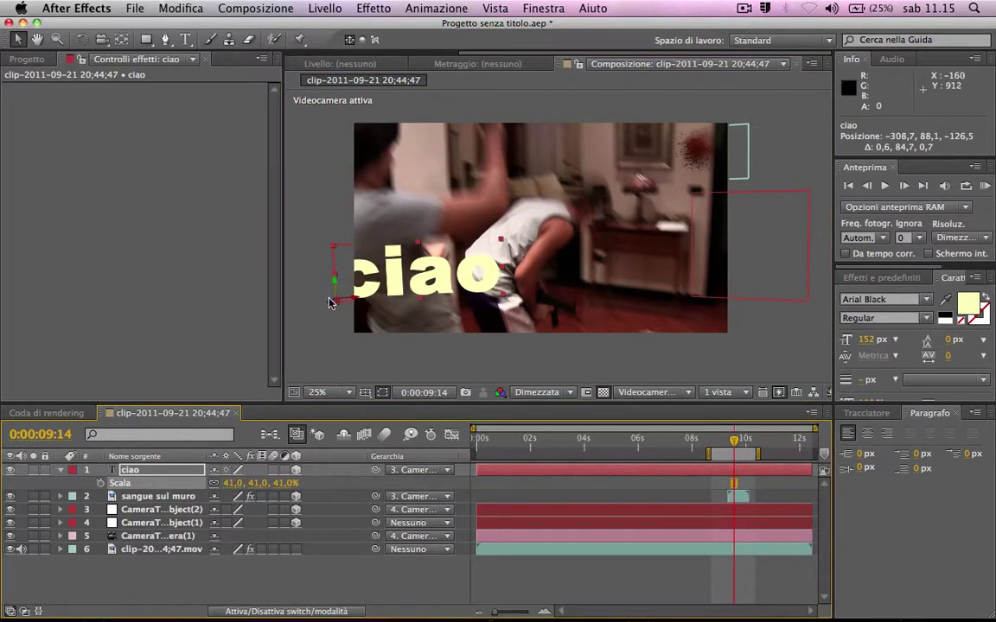
pyautogui.moveTo(345, 300); pyautogui.dragTo(366, 296)
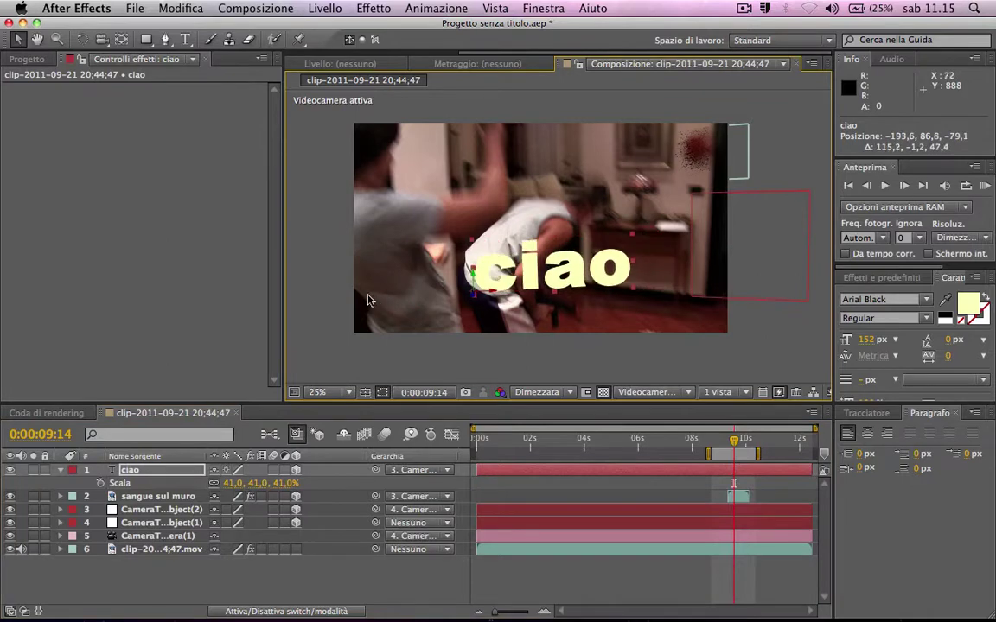
pyautogui.press('p')
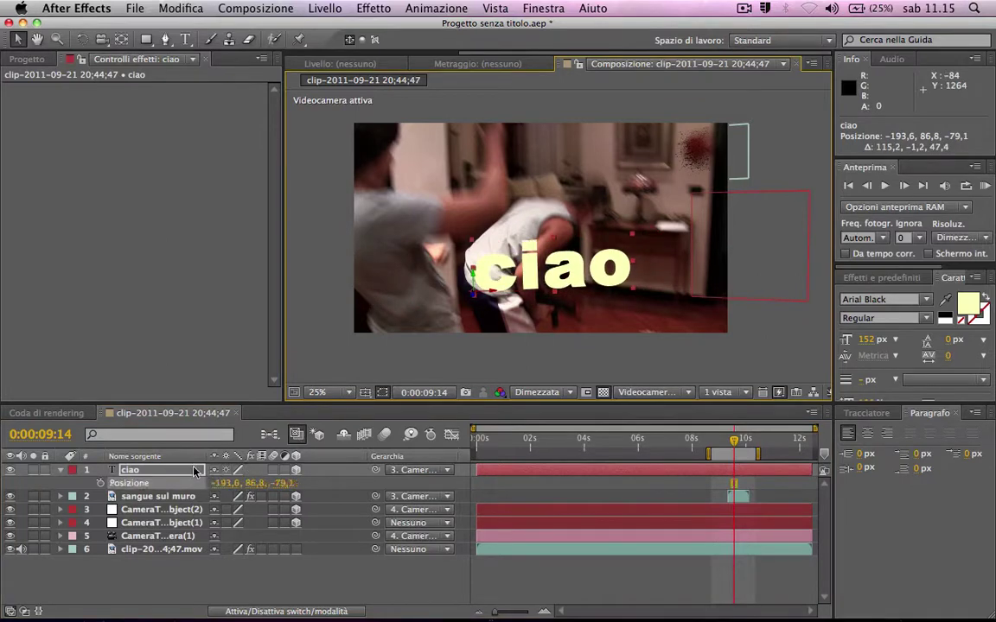
pyautogui.moveTo(277, 483)
pyautogui.mouseDown()
pyautogui.moveTo(525, 522)
pyautogui.moveTo(550, 490)
pyautogui.moveTo(657, 547)
pyautogui.mouseUp()
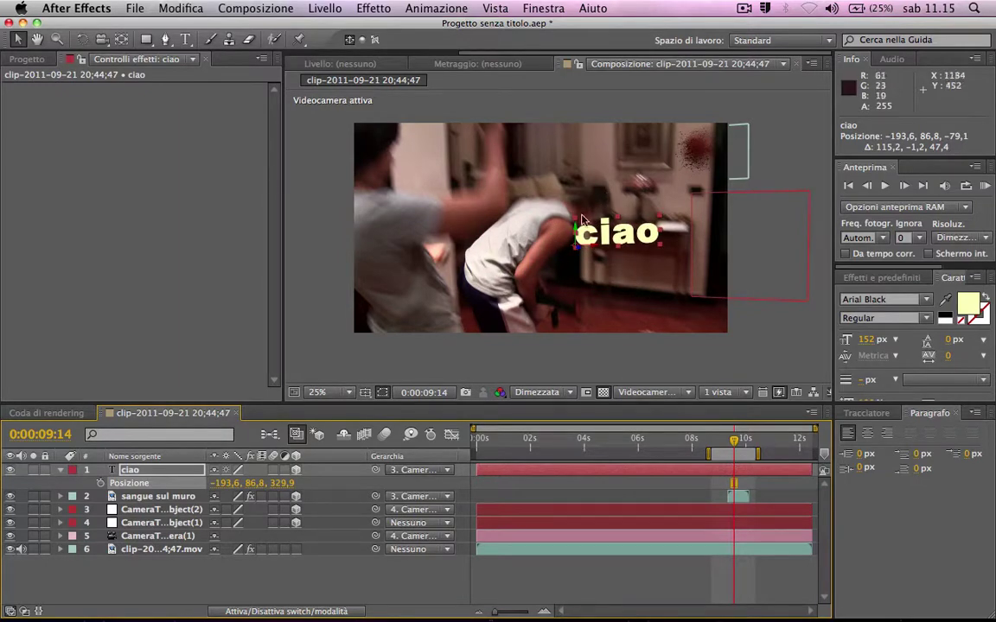
pyautogui.moveTo(581, 219); pyautogui.dragTo(588, 204)
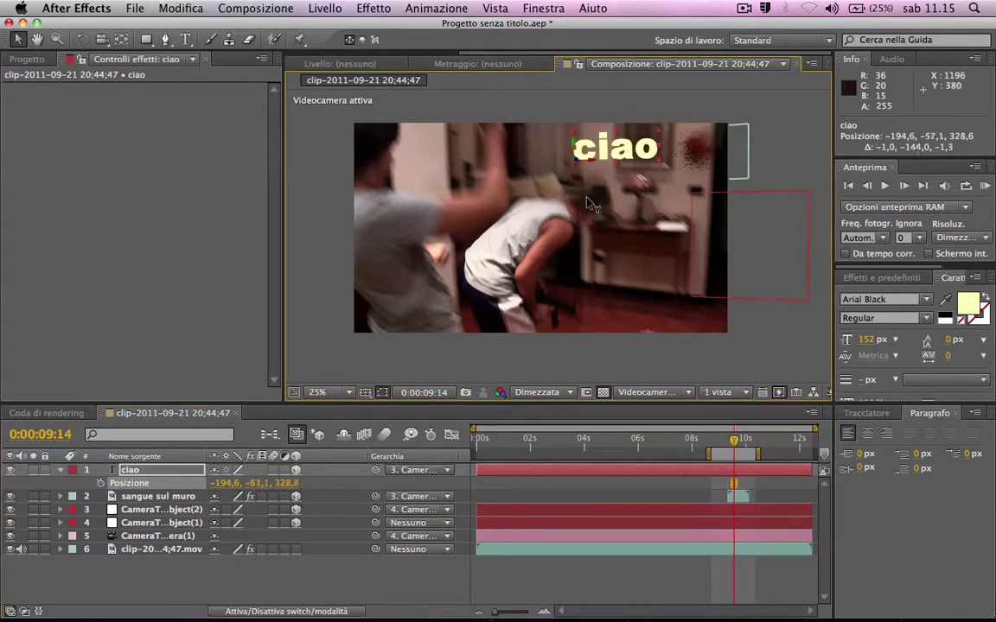
pyautogui.moveTo(591, 160); pyautogui.dragTo(614, 166)
# Turn ciao +20° around its Y axis, keeping its Z rotation at 0.
pyautogui.press('r')
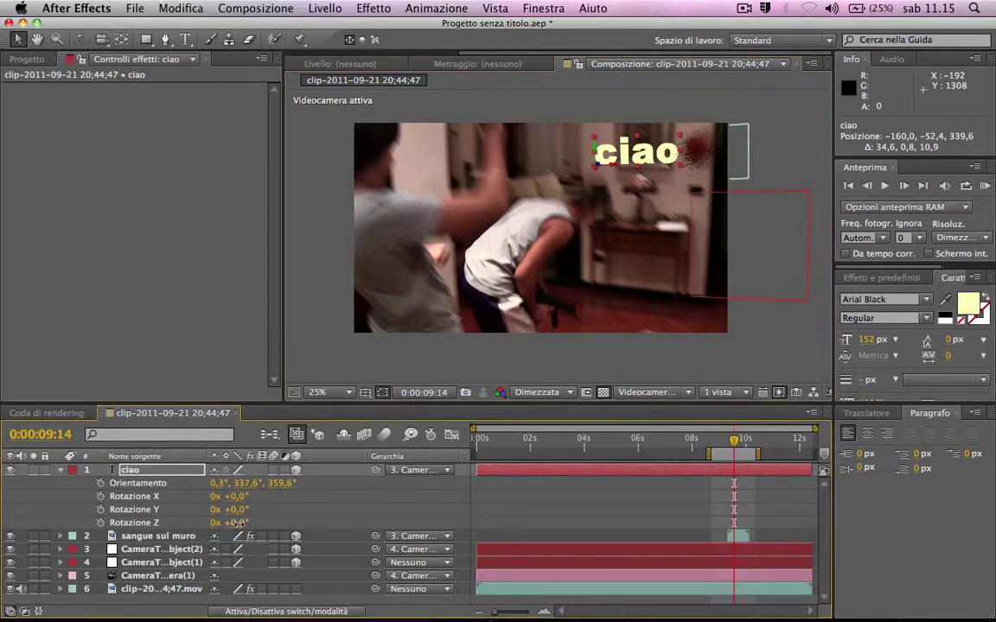
pyautogui.moveTo(243, 523)
pyautogui.mouseDown()
pyautogui.moveTo(261, 509)
pyautogui.moveTo(253, 512)
pyautogui.mouseUp()
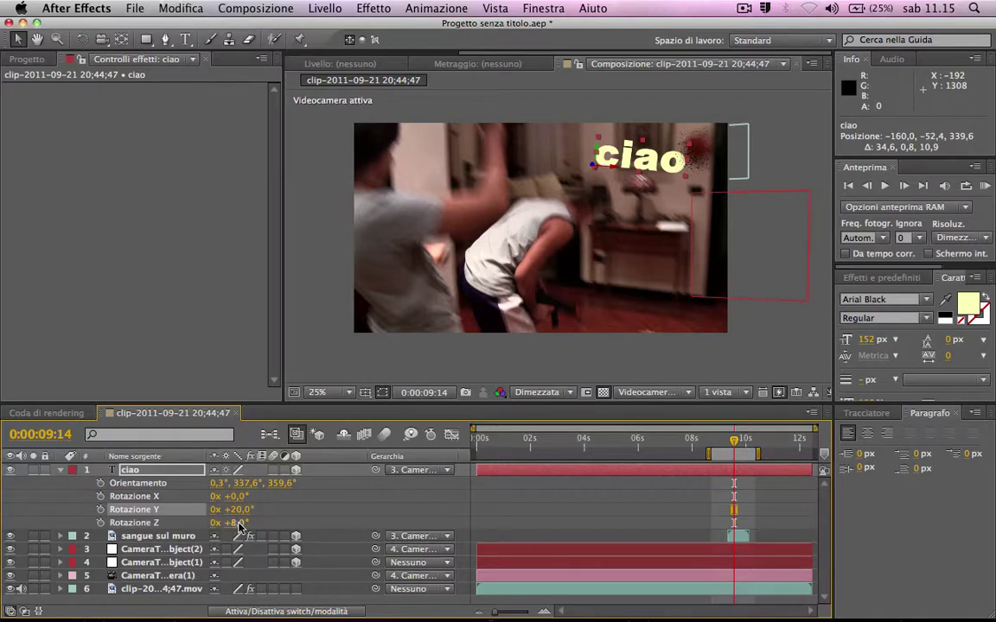
pyautogui.click(240, 524)
pyautogui.click(288, 519)
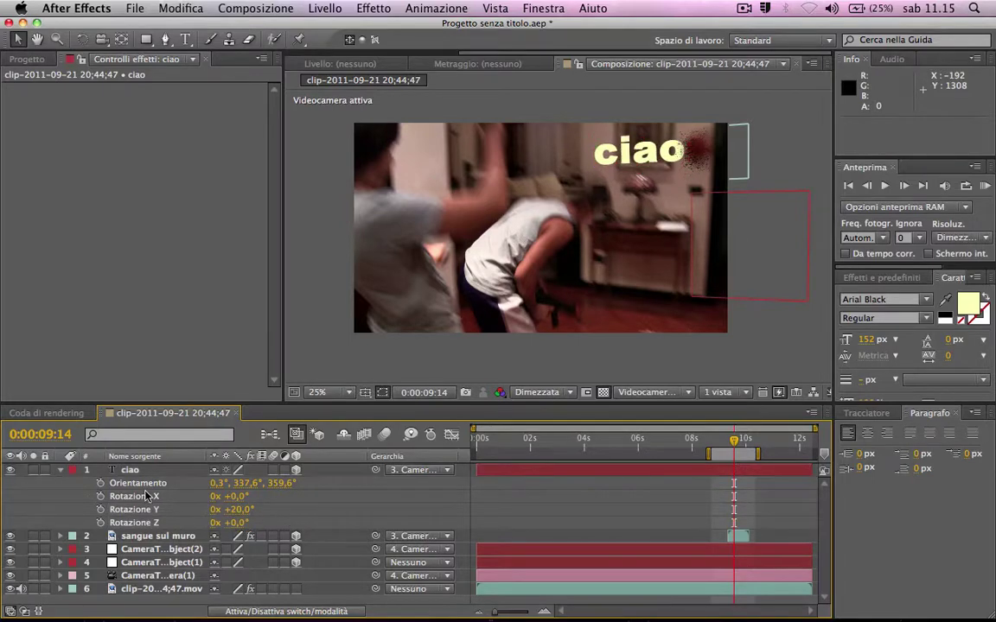
pyautogui.click(61, 472)
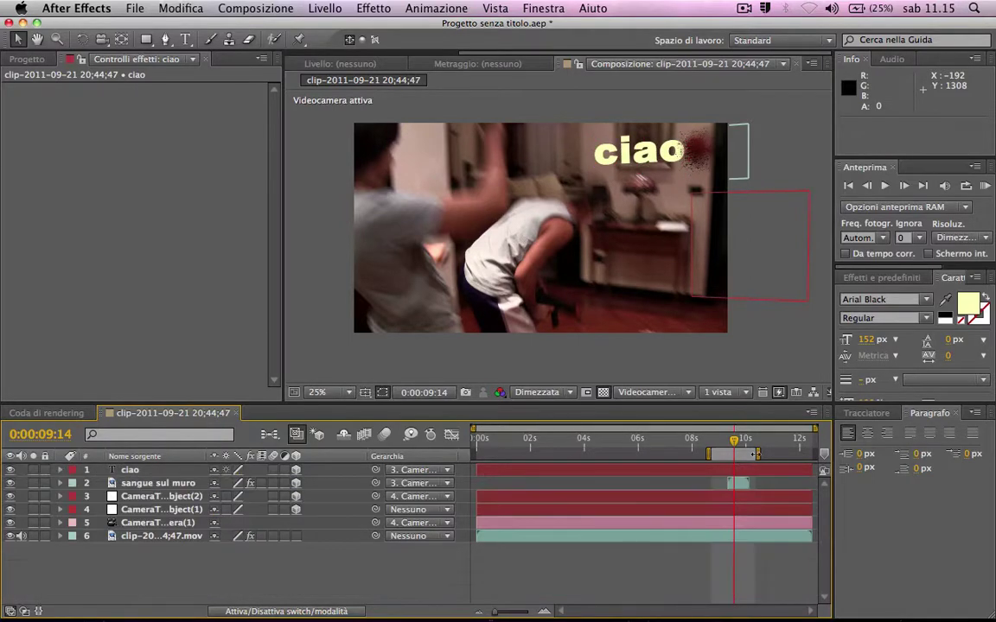
pyautogui.moveTo(732, 442)
pyautogui.mouseDown()
pyautogui.moveTo(746, 443)
pyautogui.moveTo(714, 444)
pyautogui.mouseUp()
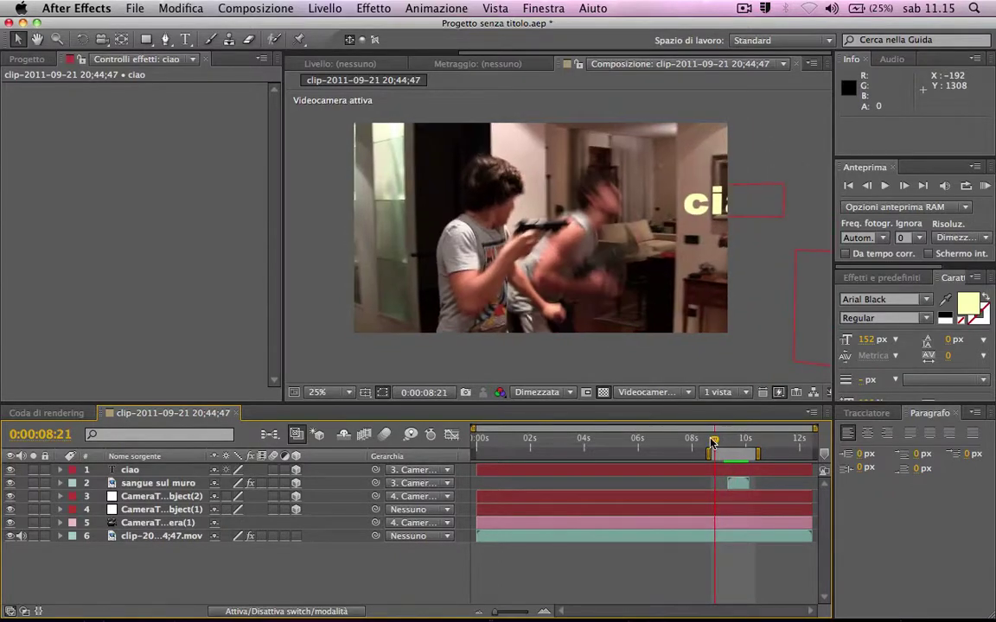
pyautogui.moveTo(714, 444); pyautogui.dragTo(709, 444)
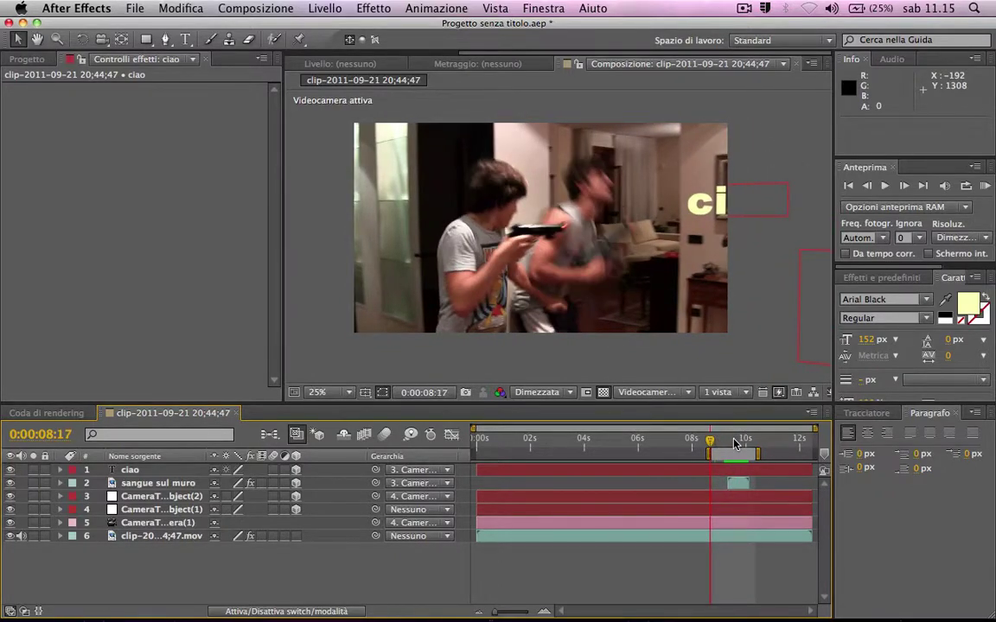
pyautogui.moveTo(710, 444)
pyautogui.mouseDown()
pyautogui.moveTo(749, 444)
pyautogui.moveTo(734, 444)
pyautogui.mouseUp()
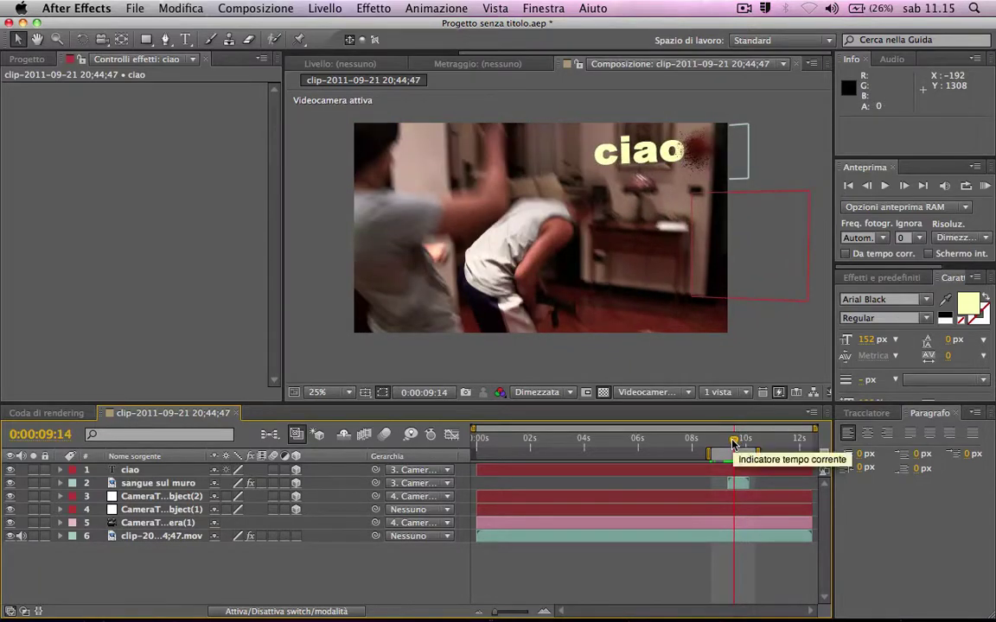
pyautogui.moveTo(734, 443); pyautogui.dragTo(748, 443)
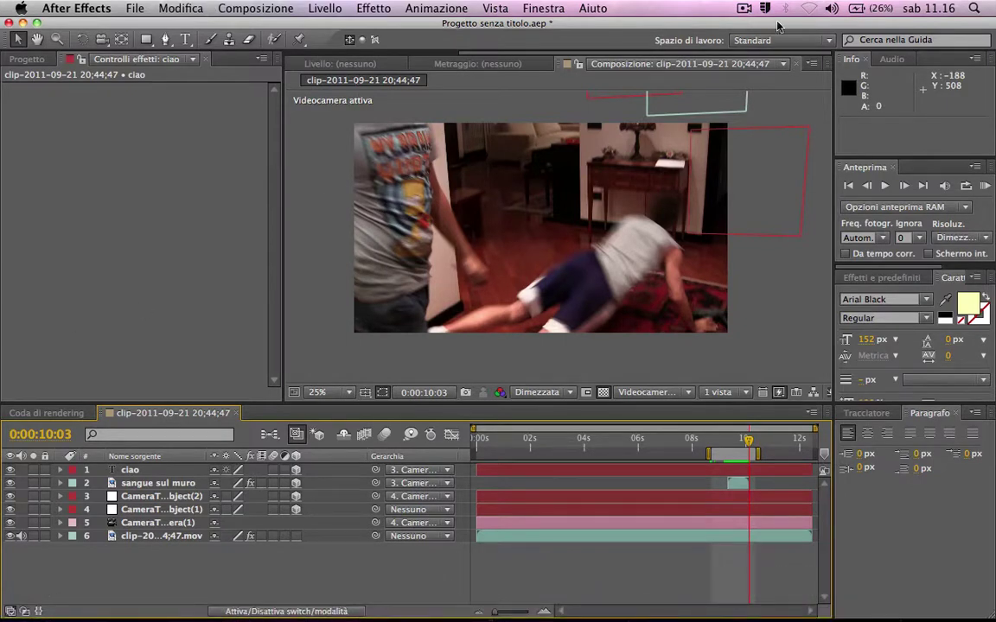
pyautogui.click(744, 8)
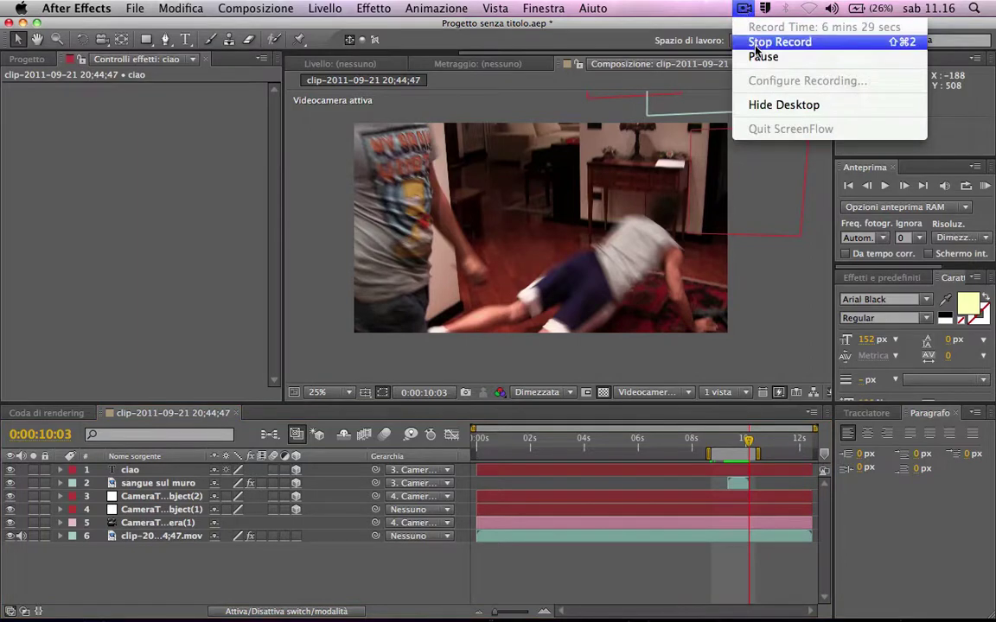